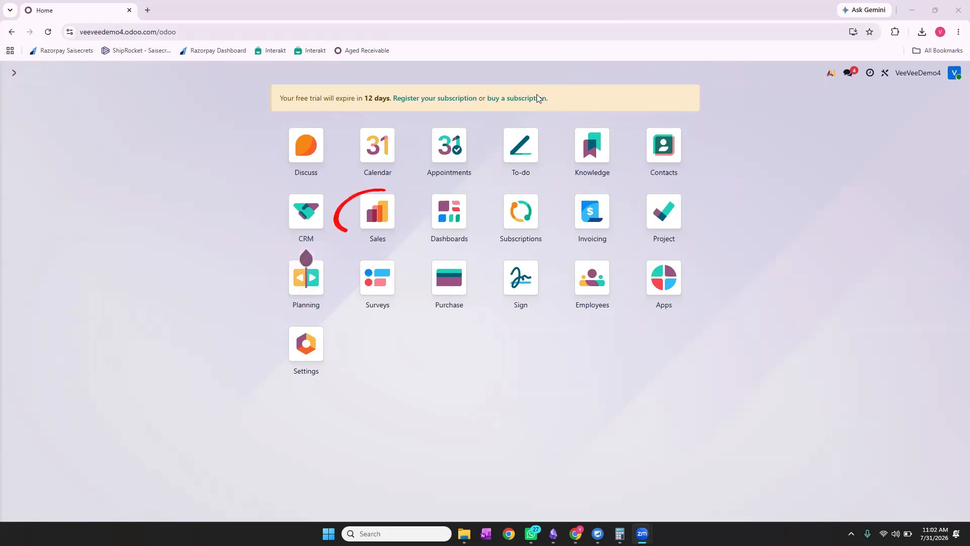
Launch the Sales app from the Odoo home screen.
{"action": "left_click", "coordinate": [379, 212]}
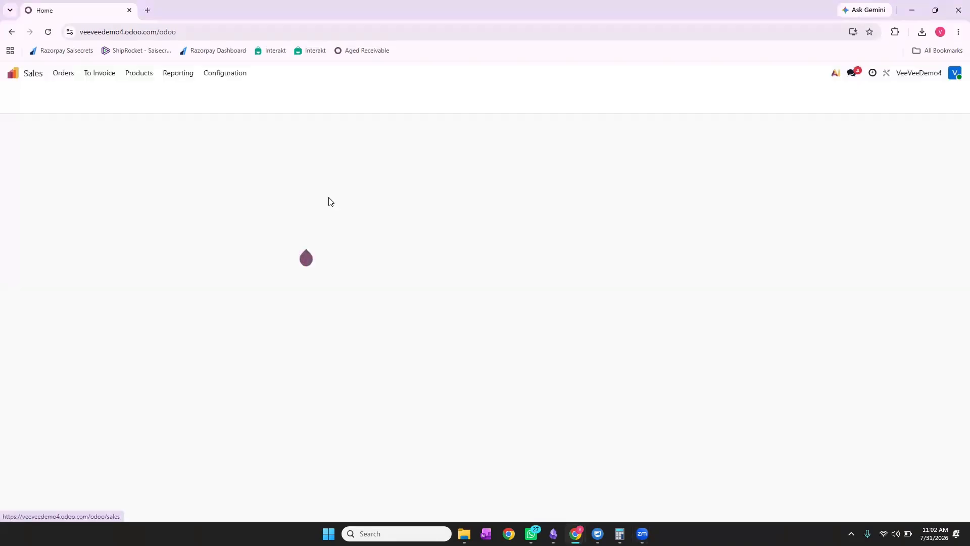
{"action": "left_click", "coordinate": [148, 75]}
{"action": "left_click", "coordinate": [147, 95]}
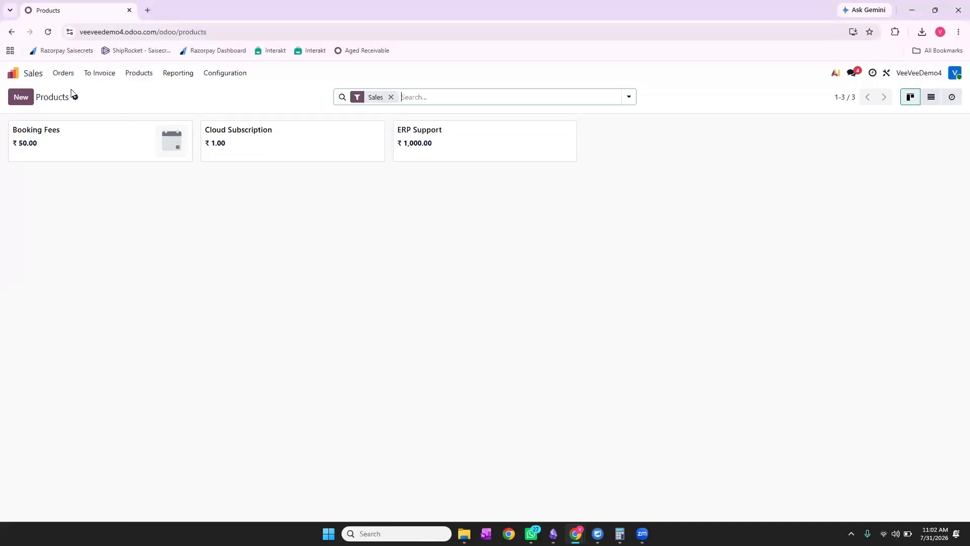
{"action": "left_click", "coordinate": [32, 77]}
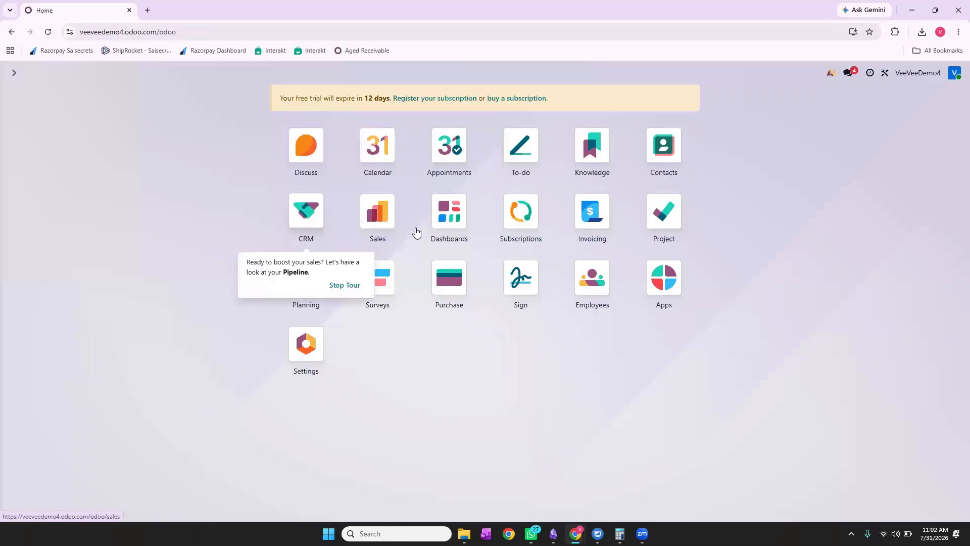
{"action": "left_click", "coordinate": [384, 235]}
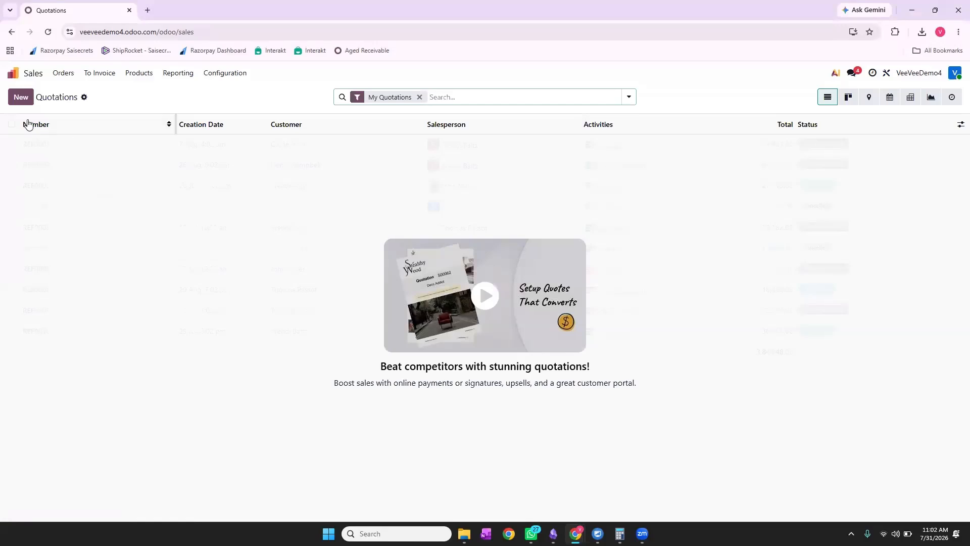
Start a new quotation and open a blank Create Customer form through Search more.
{"action": "left_click", "coordinate": [21, 99]}
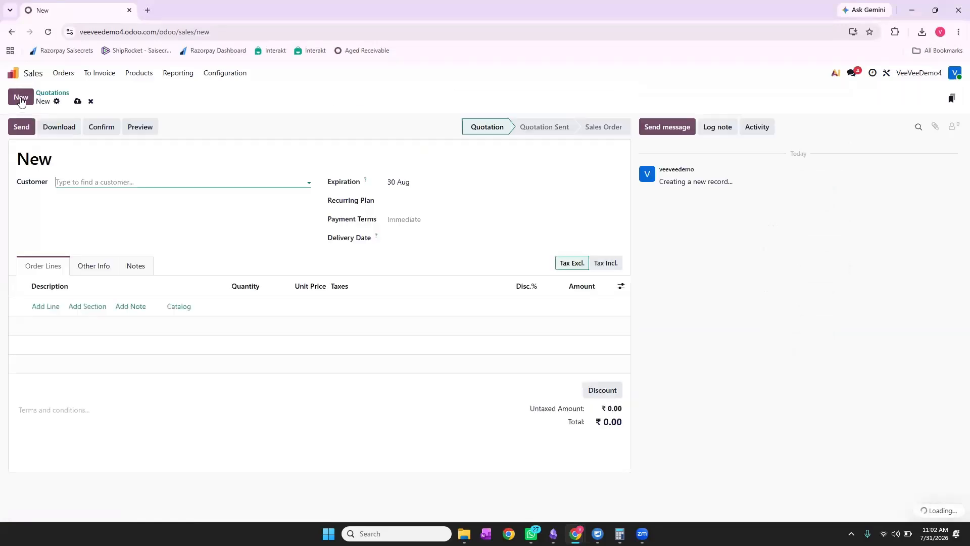
{"action": "left_click", "coordinate": [134, 180]}
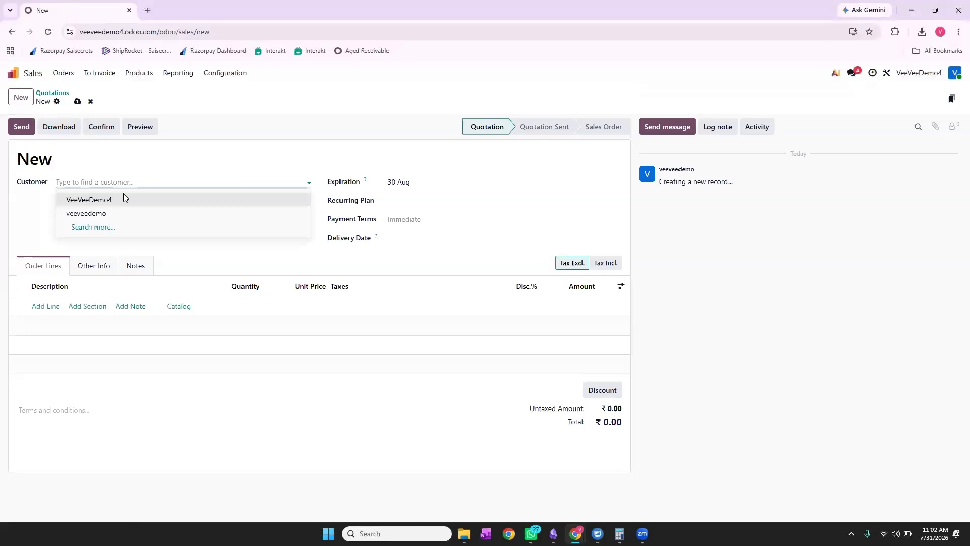
{"action": "left_click", "coordinate": [104, 227]}
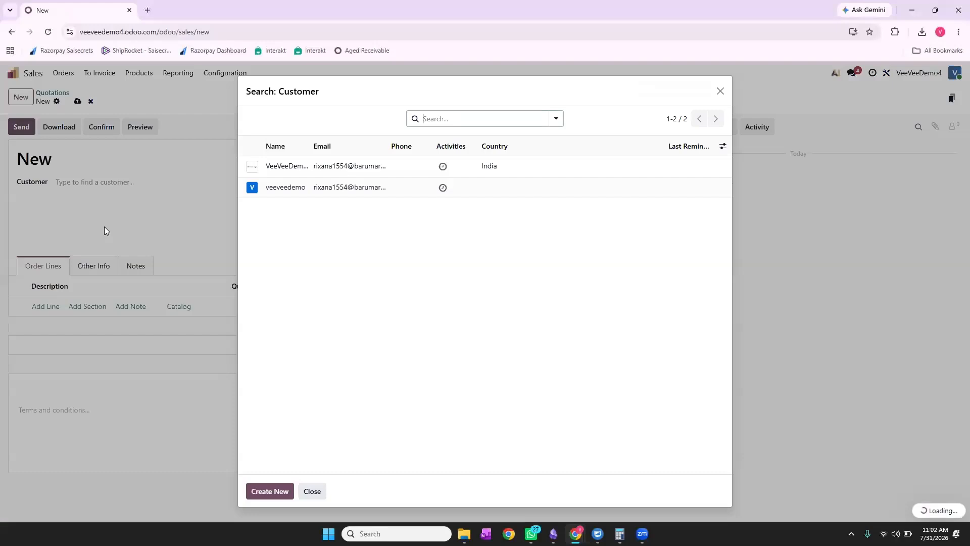
{"action": "left_click", "coordinate": [269, 491]}
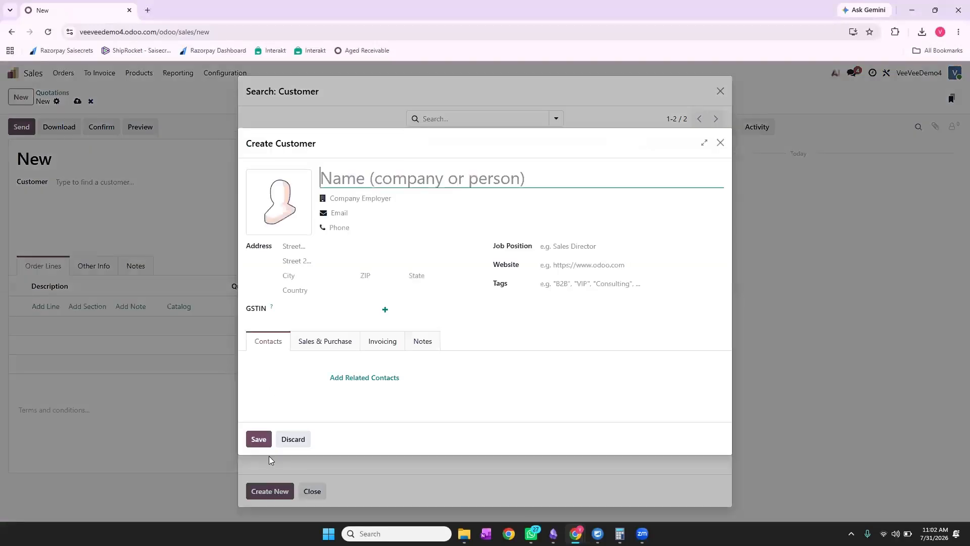
Enter customer name ABC Technologies, street Kumaran Street, city Tirupur and the ZIP code.
{"action": "type", "text": "ABC "}
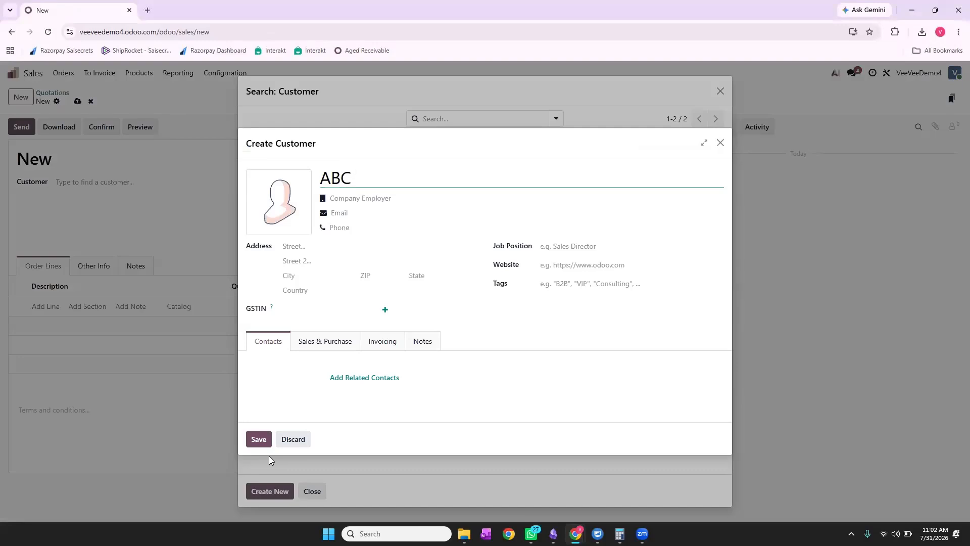
{"action": "type", "text": "Technolo"}
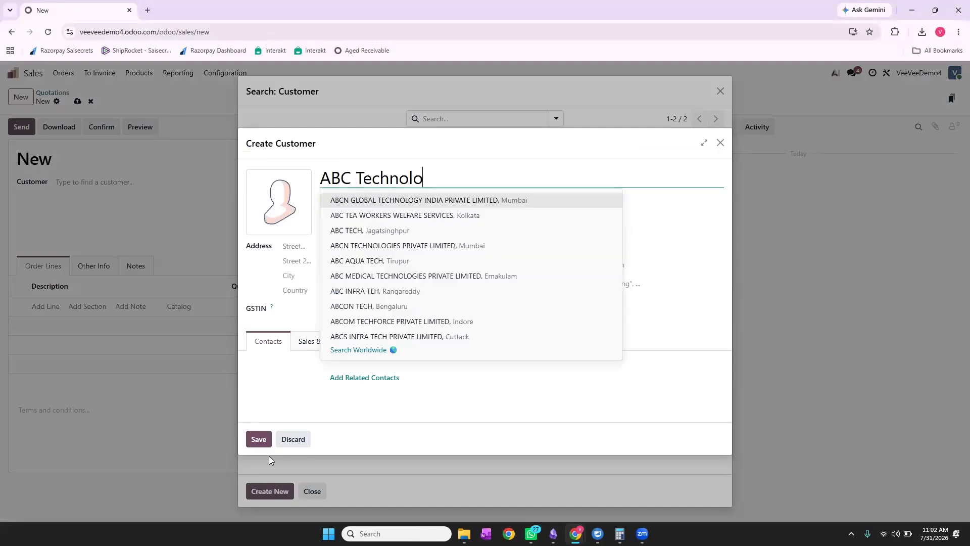
{"action": "type", "text": "gies"}
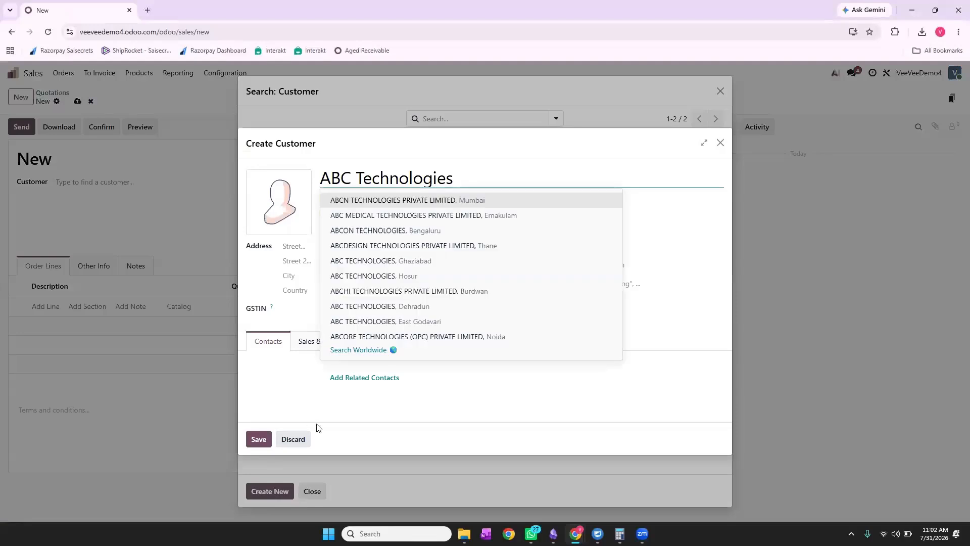
{"action": "left_click", "coordinate": [704, 269]}
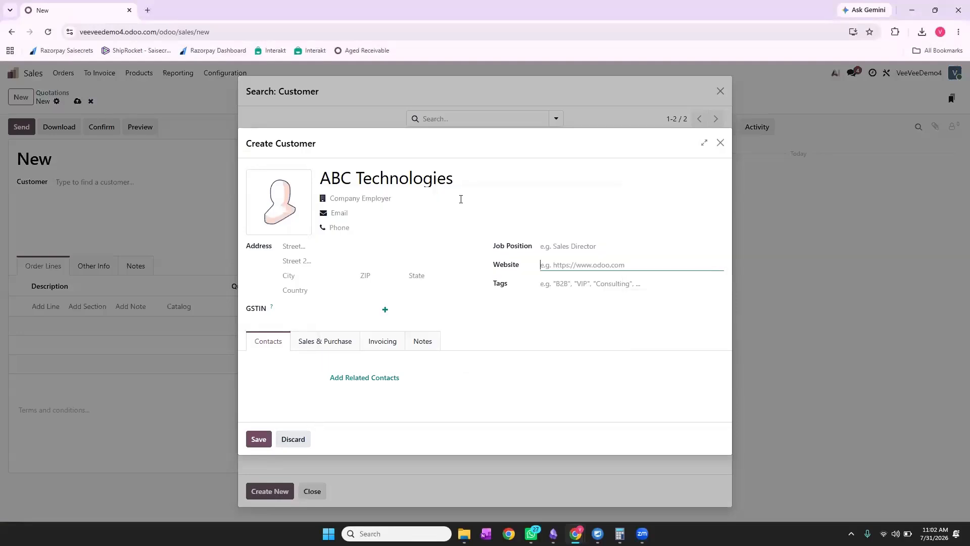
{"action": "left_click", "coordinate": [350, 248]}
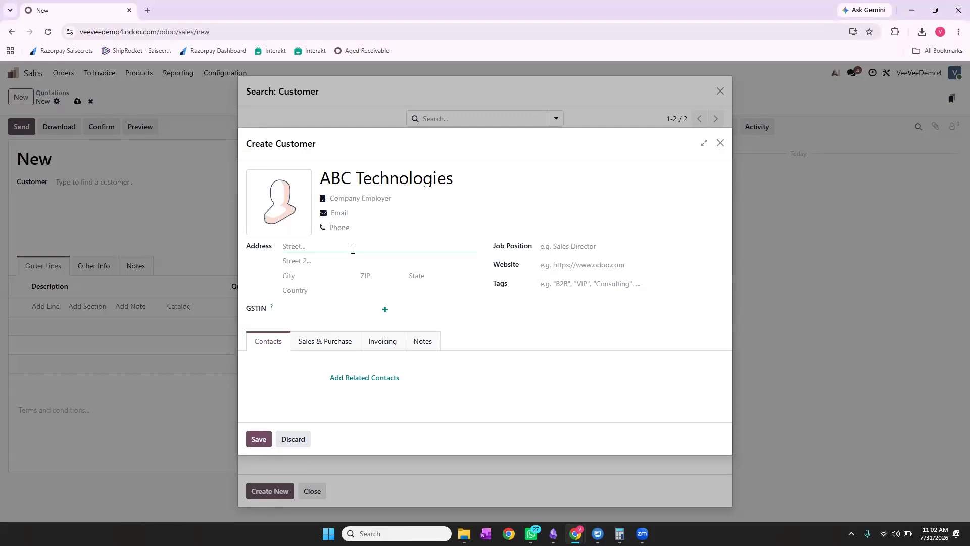
{"action": "type", "text": "Kumaran Street"}
{"action": "left_click", "coordinate": [323, 274]}
{"action": "type", "text": "Tirupur"}
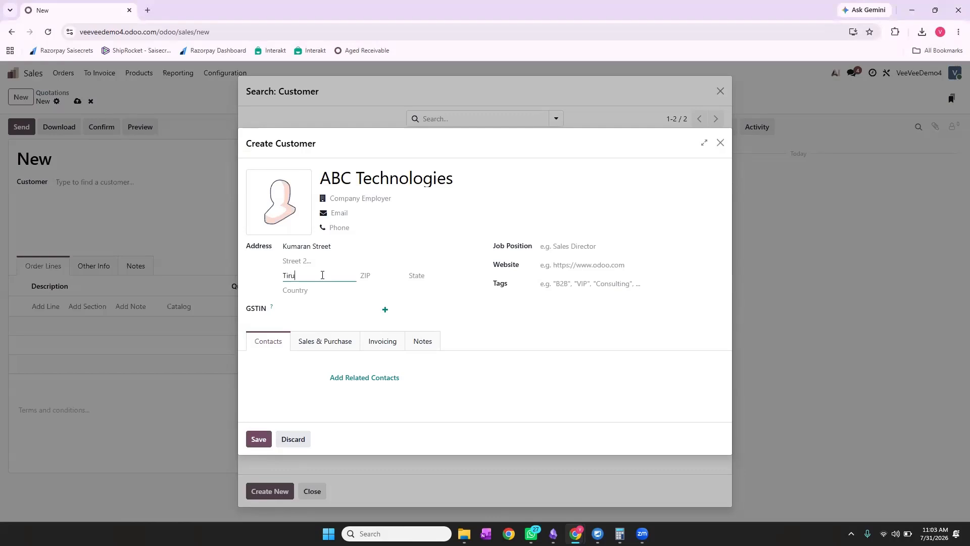
{"action": "left_click", "coordinate": [388, 279]}
{"action": "type", "text": "641604Tamil"}
{"action": "key", "text": "BackSpace"}
{"action": "key", "text": "BackSpace"}
{"action": "key", "text": "BackSpace"}
Set the customer's state to Tamil Nadu and add a new Customer tag.
{"action": "left_click", "coordinate": [435, 276]}
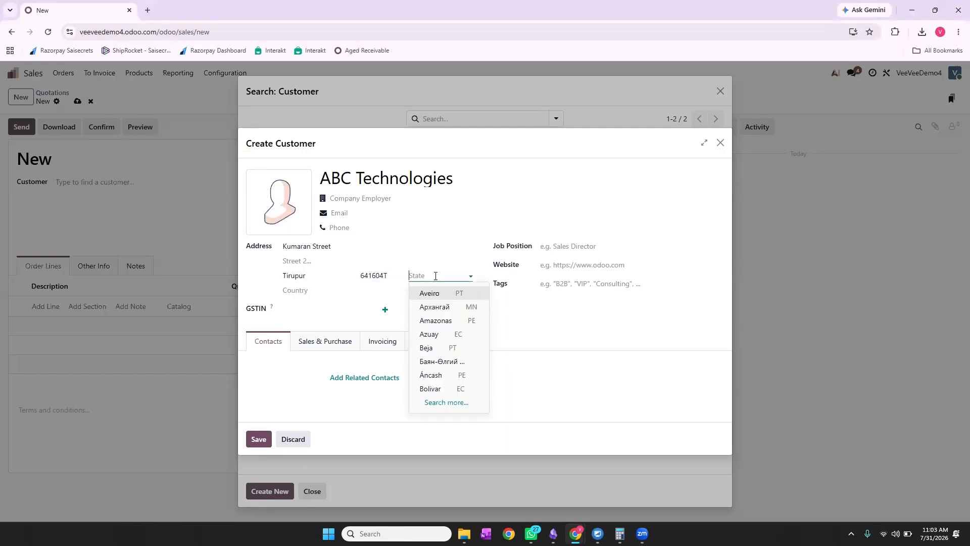
{"action": "type", "text": "tamil"}
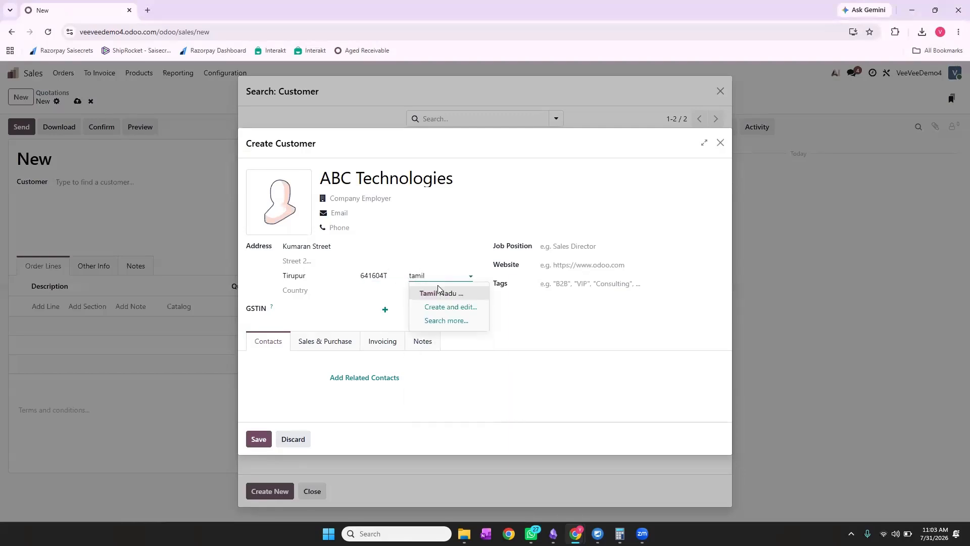
{"action": "left_click", "coordinate": [439, 293]}
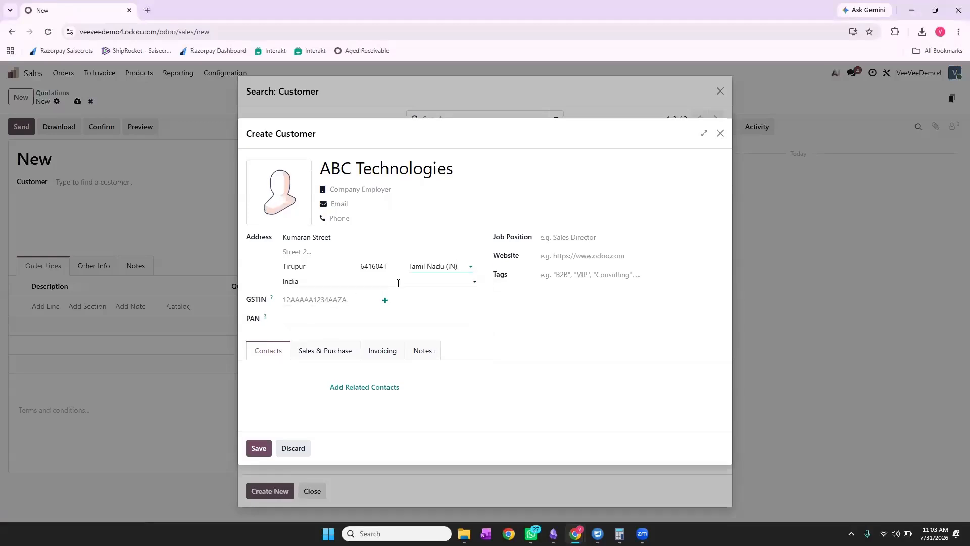
{"action": "left_click", "coordinate": [566, 274]}
{"action": "type", "text": "C"}
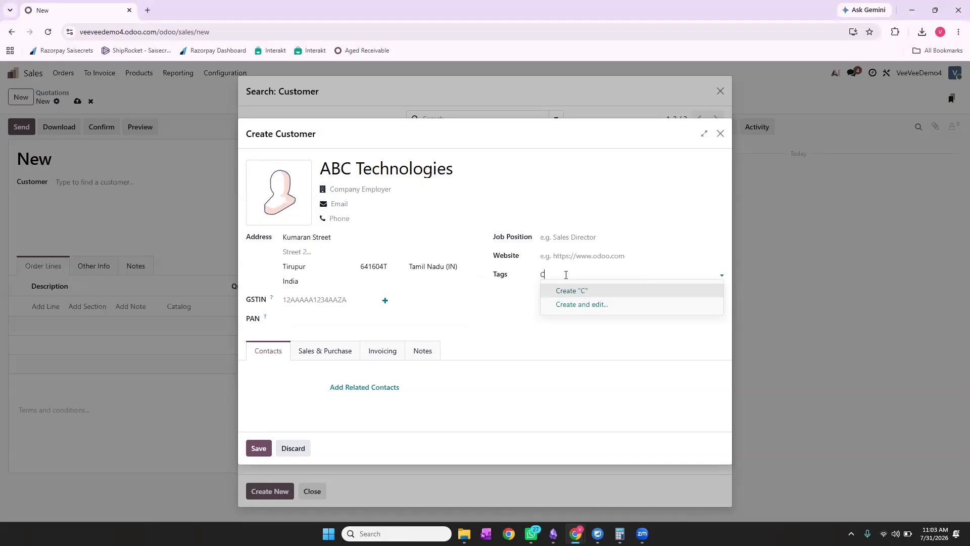
{"action": "type", "text": "ustomer"}
{"action": "left_click", "coordinate": [598, 292]}
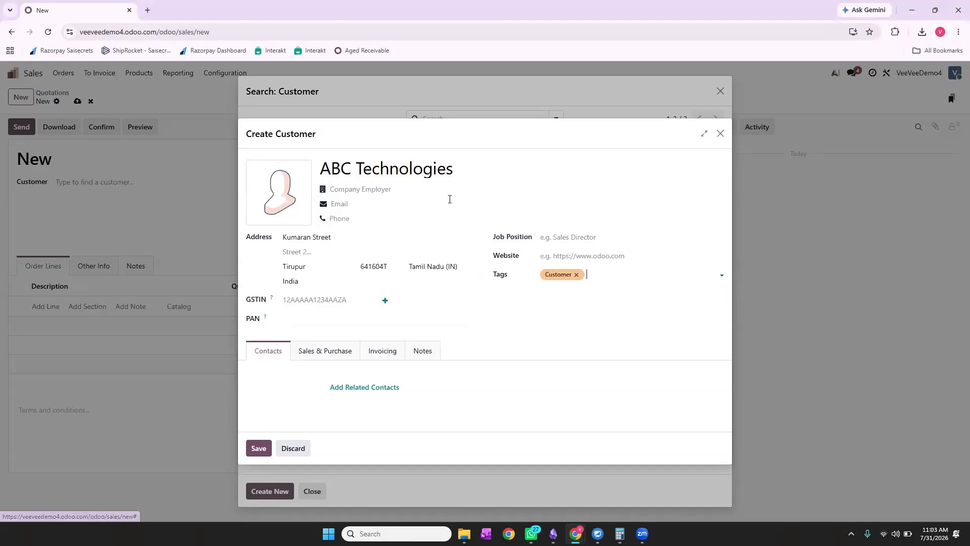
Fill in the customer's e-mail address and save the new customer, declining the browser's address prompt.
{"action": "left_click", "coordinate": [404, 208]}
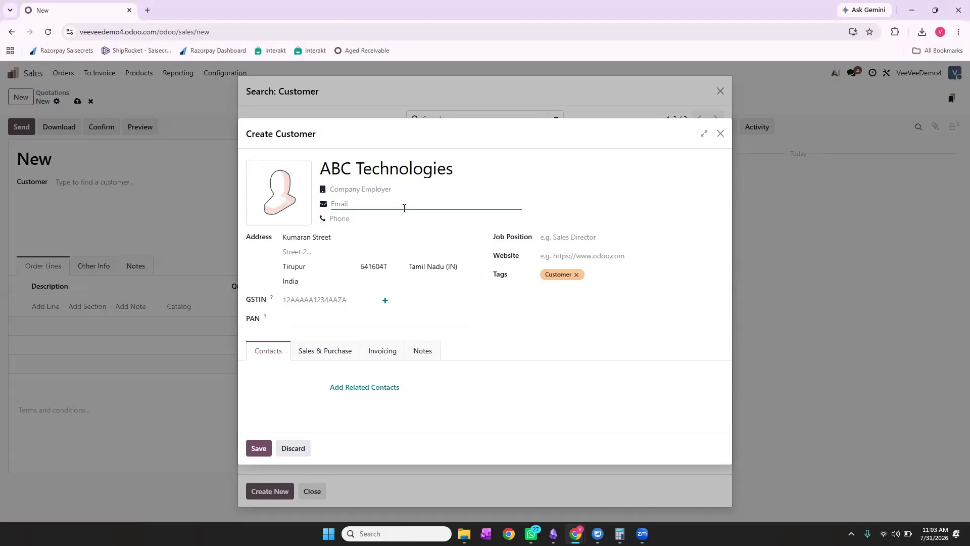
{"action": "left_click", "coordinate": [376, 218]}
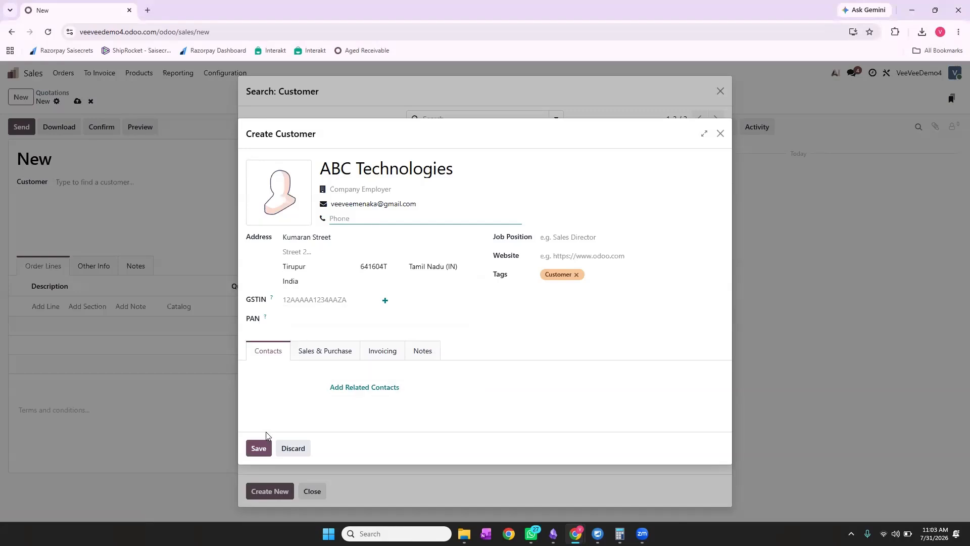
{"action": "left_click", "coordinate": [259, 447]}
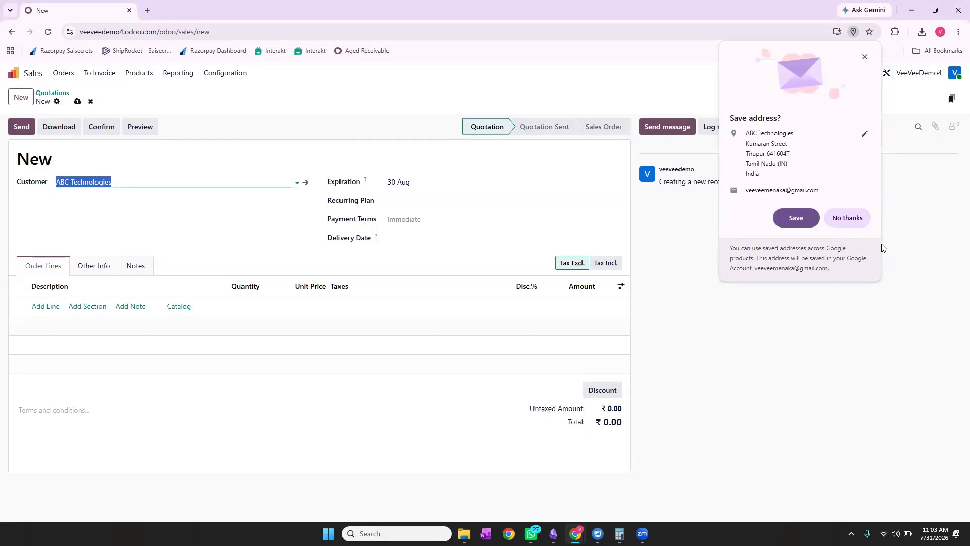
{"action": "left_click", "coordinate": [855, 225]}
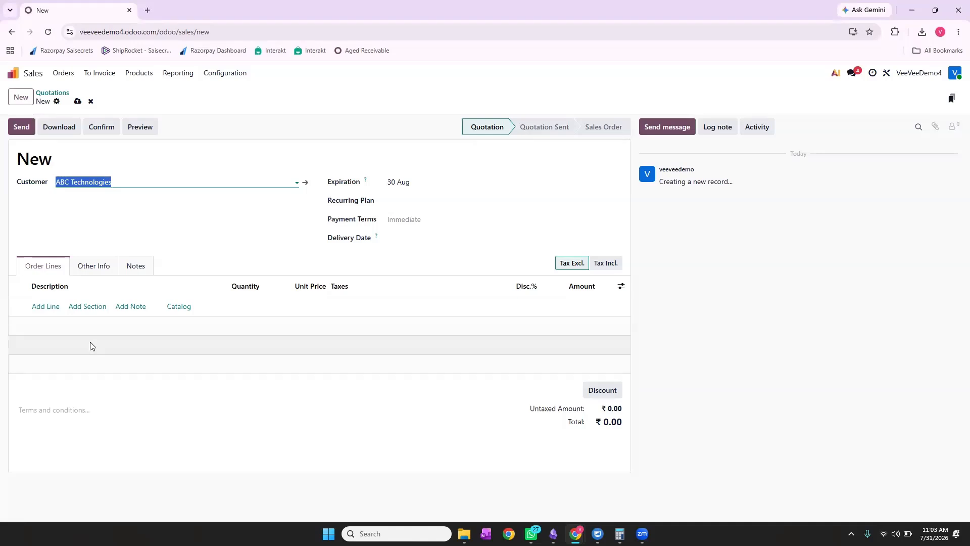
Abandon the empty order line and discard the unsaved quotation changes.
{"action": "left_click", "coordinate": [50, 308]}
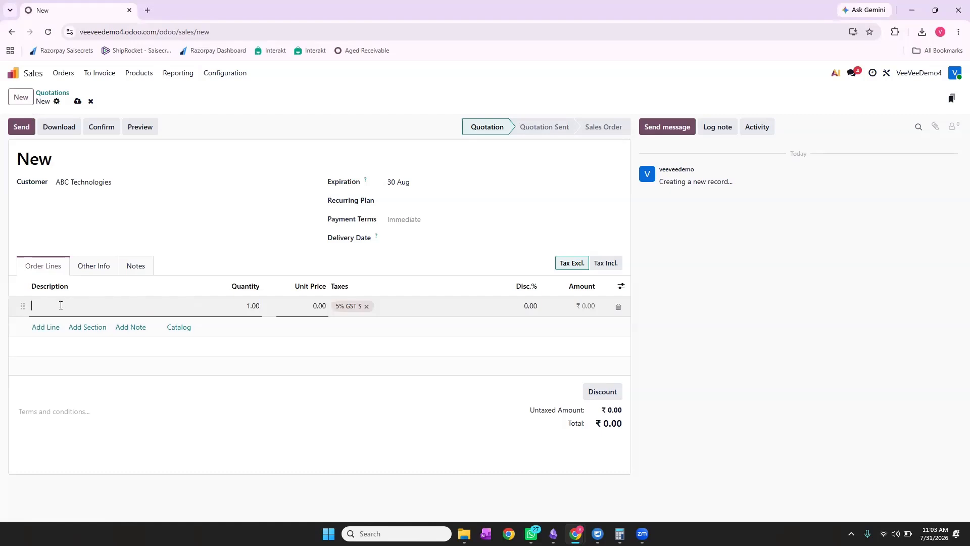
{"action": "left_click", "coordinate": [110, 402]}
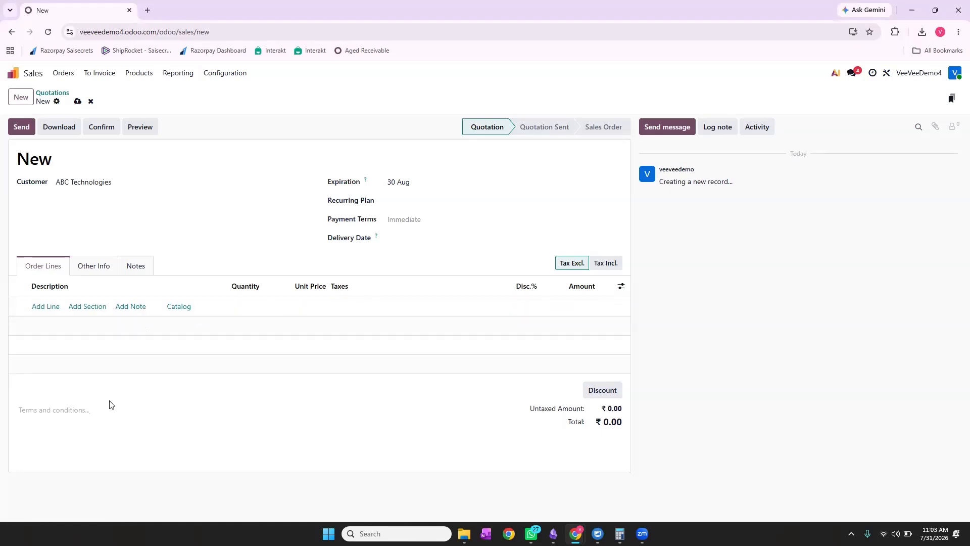
{"action": "left_click", "coordinate": [44, 307]}
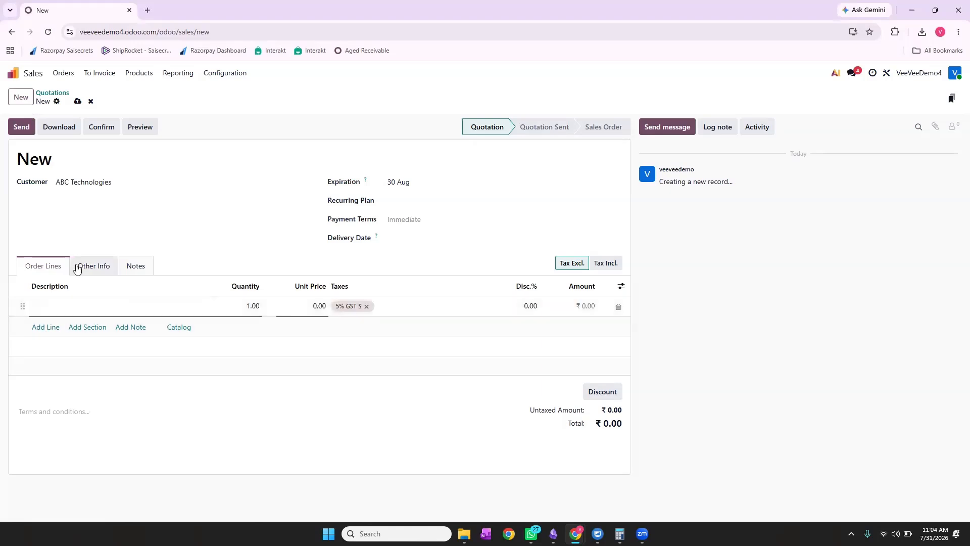
{"action": "left_click", "coordinate": [90, 104]}
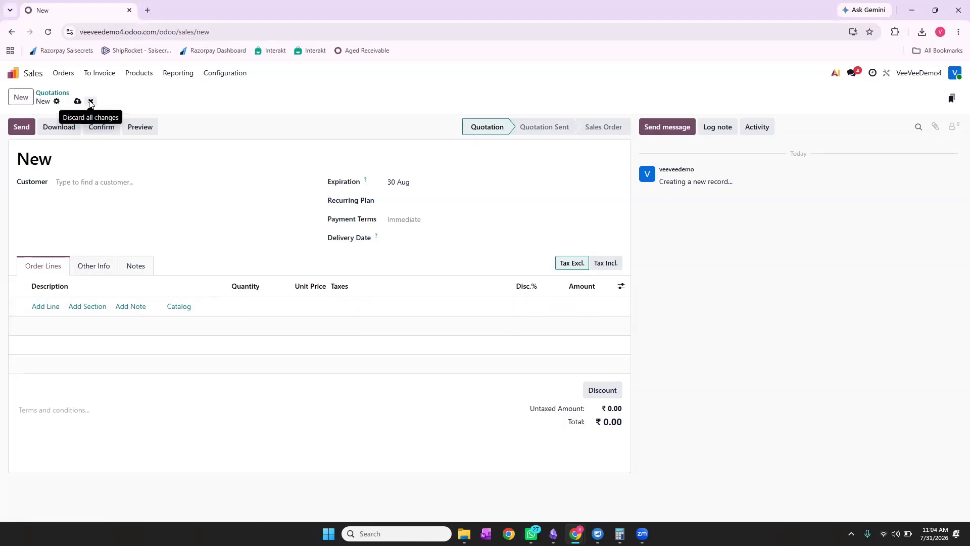
{"action": "left_click", "coordinate": [22, 98]}
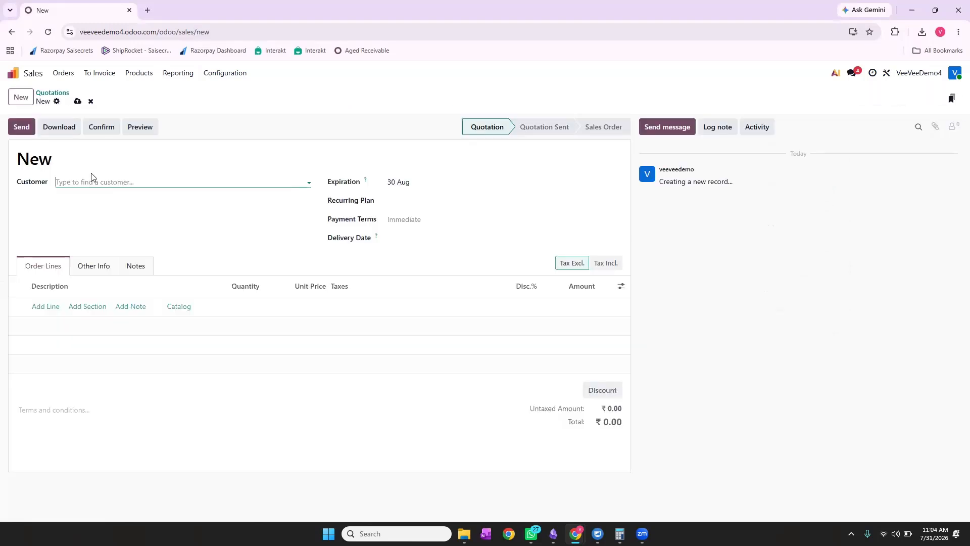
Set ABC Technologies as customer and add an ERP Support line at ₹1,000.00.
{"action": "left_click", "coordinate": [66, 181]}
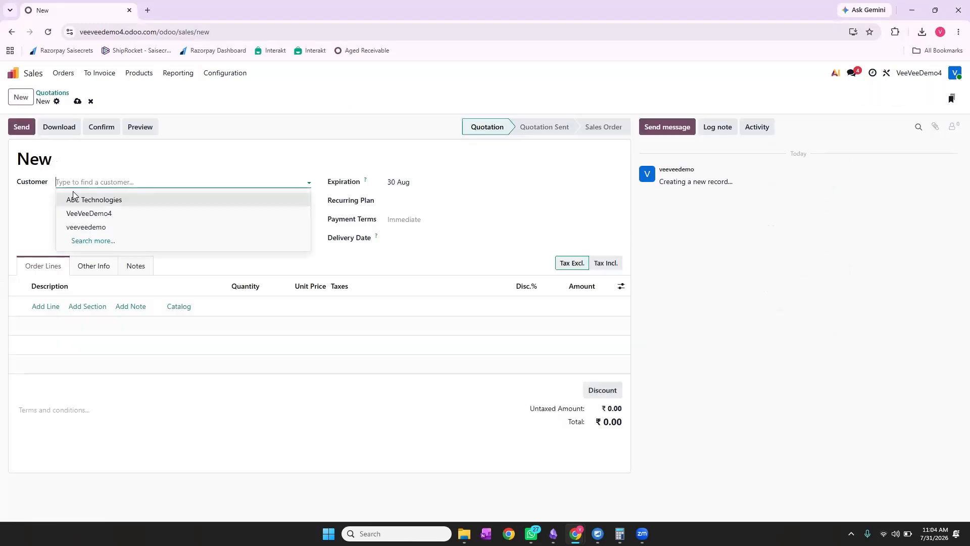
{"action": "left_click", "coordinate": [75, 198]}
{"action": "left_click", "coordinate": [44, 306]}
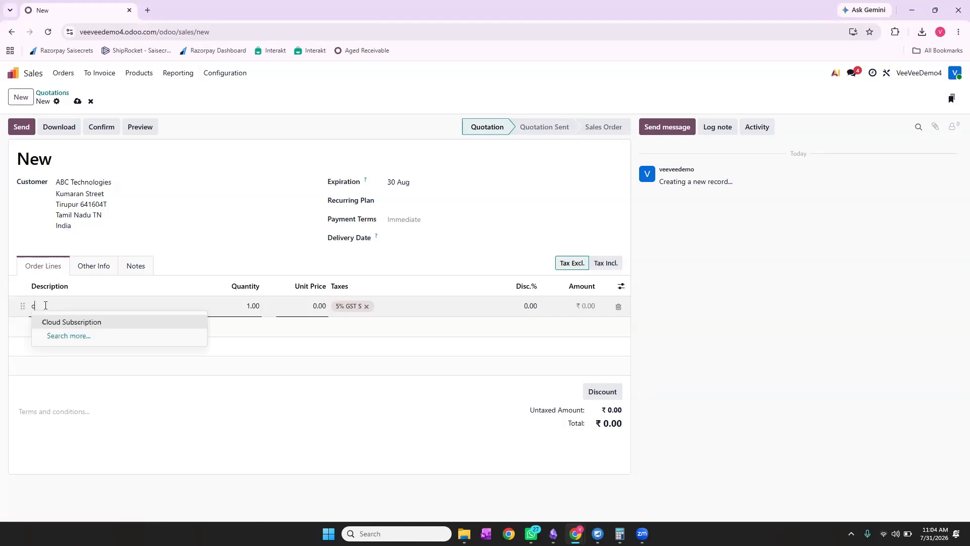
{"action": "key", "text": "BackSpace"}
{"action": "type", "text": "er"}
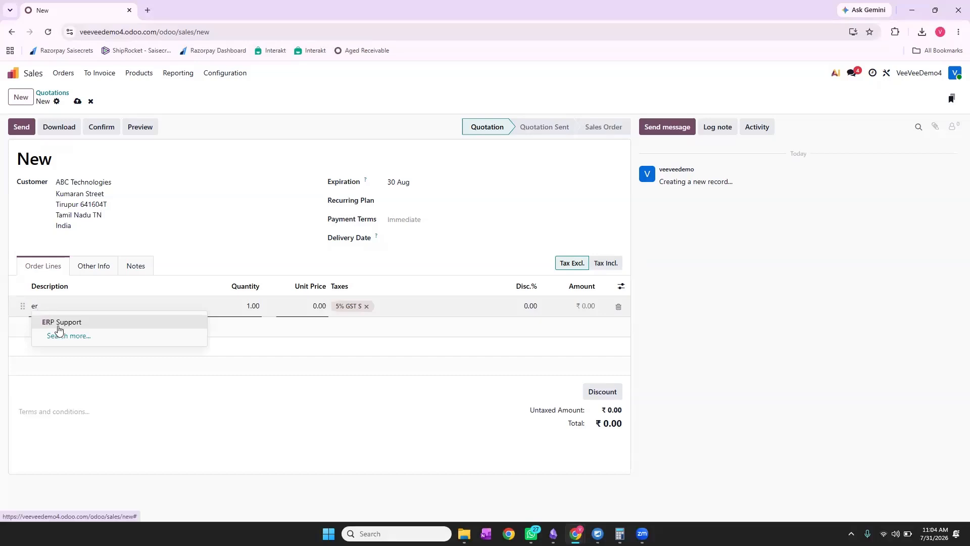
{"action": "left_click", "coordinate": [54, 326]}
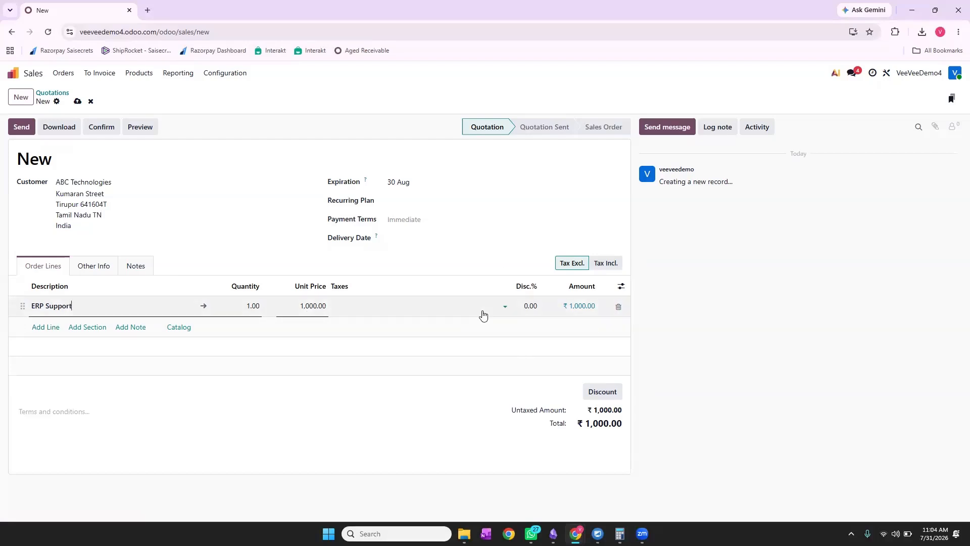
{"action": "left_click", "coordinate": [621, 287]}
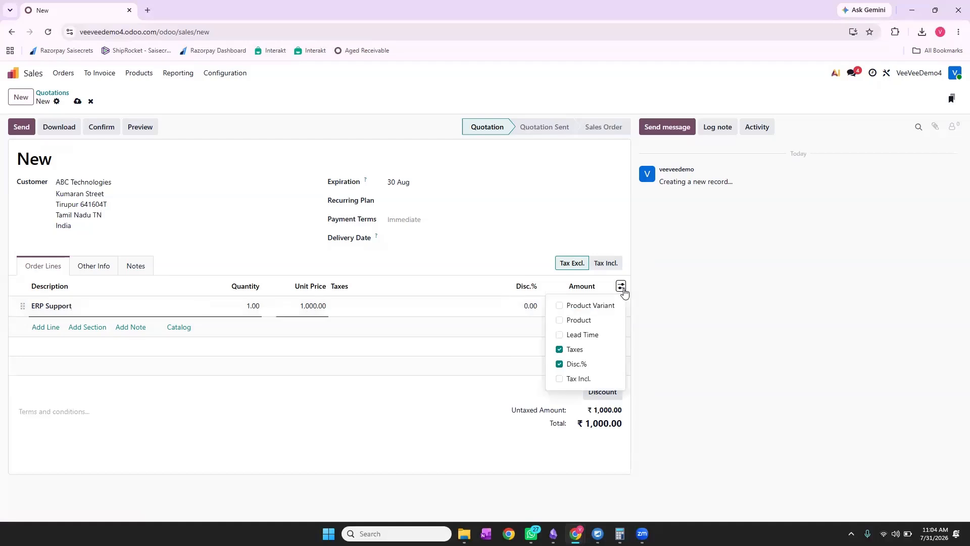
Enable and save Units of Measure & Packagings in the Sales settings.
{"action": "left_click", "coordinate": [242, 111]}
{"action": "left_click", "coordinate": [227, 75]}
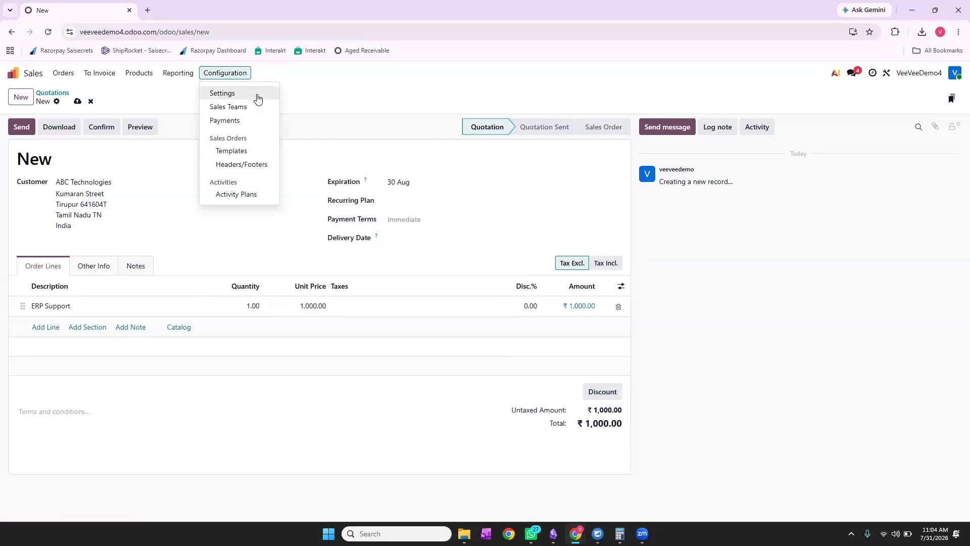
{"action": "left_click", "coordinate": [259, 100]}
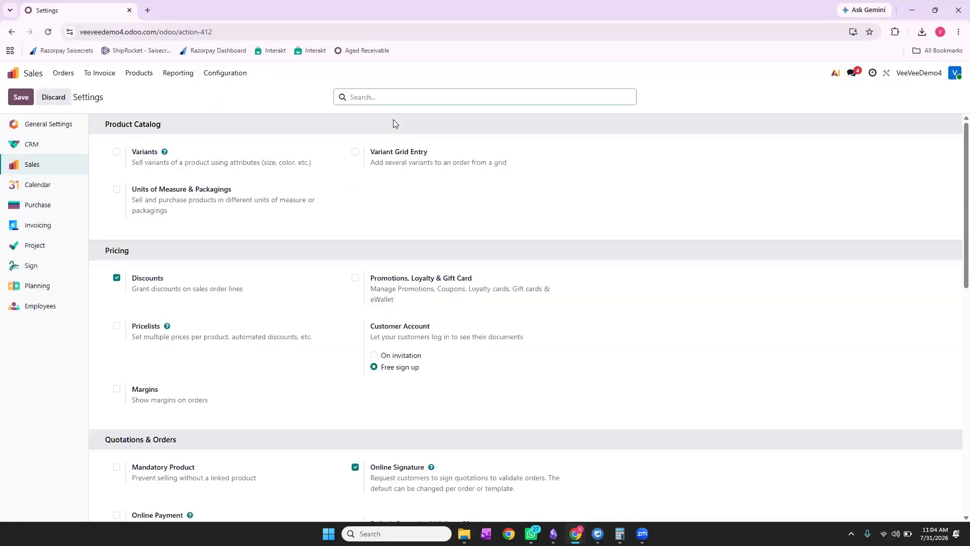
{"action": "type", "text": "unit"}
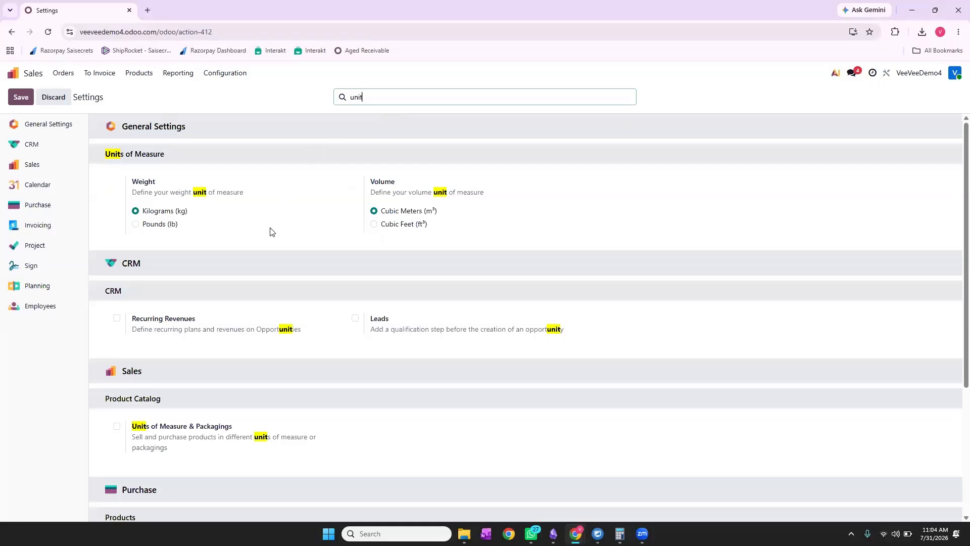
{"action": "scroll", "coordinate": [247, 255], "scroll_direction": "down", "scroll_amount": 1}
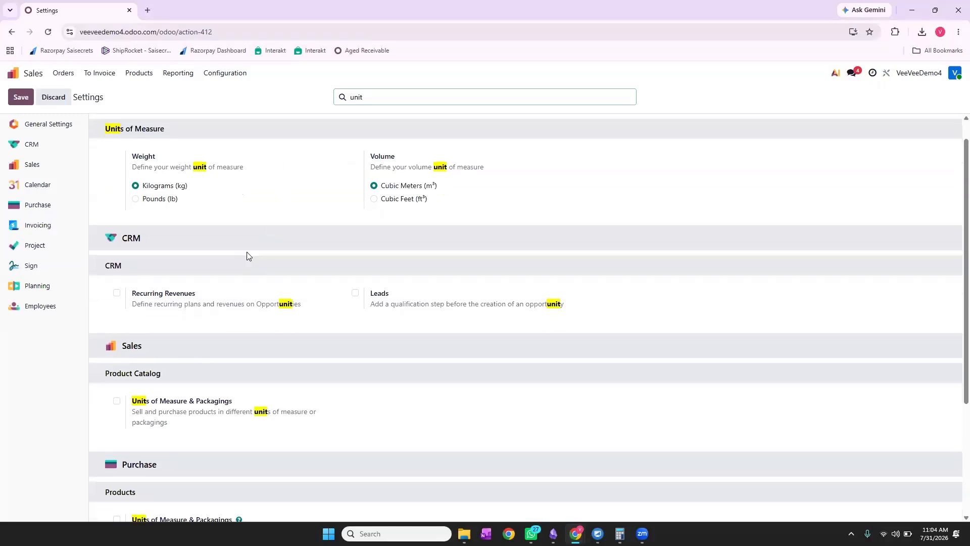
{"action": "left_click", "coordinate": [116, 403]}
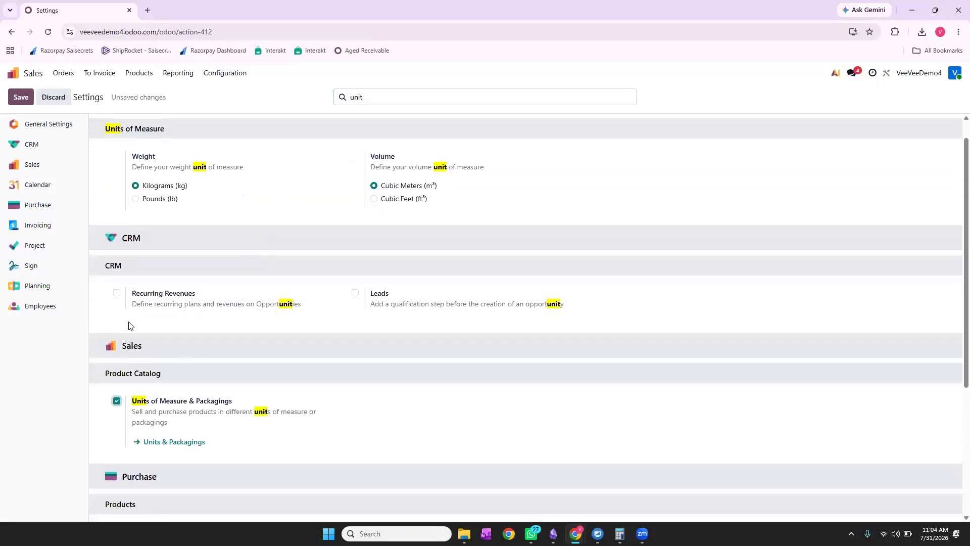
{"action": "left_click", "coordinate": [21, 96]}
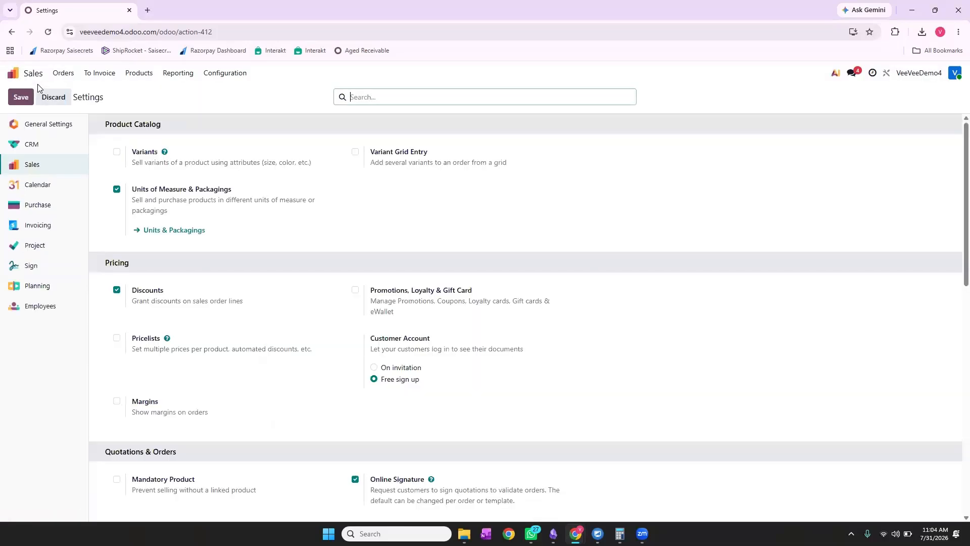
{"action": "left_click", "coordinate": [12, 73]}
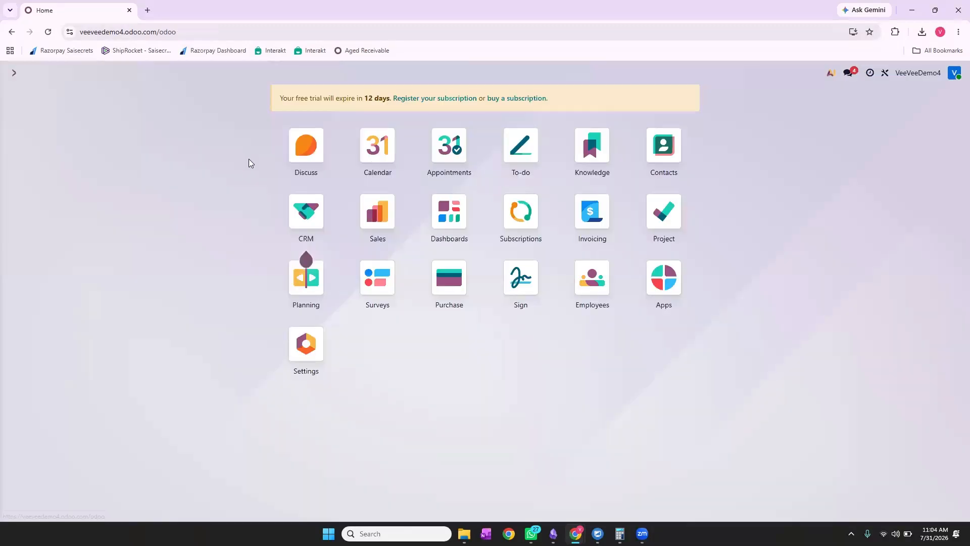
Reopen Sales and open quotation S00001 for ABC Technologies.
{"action": "left_click", "coordinate": [386, 217]}
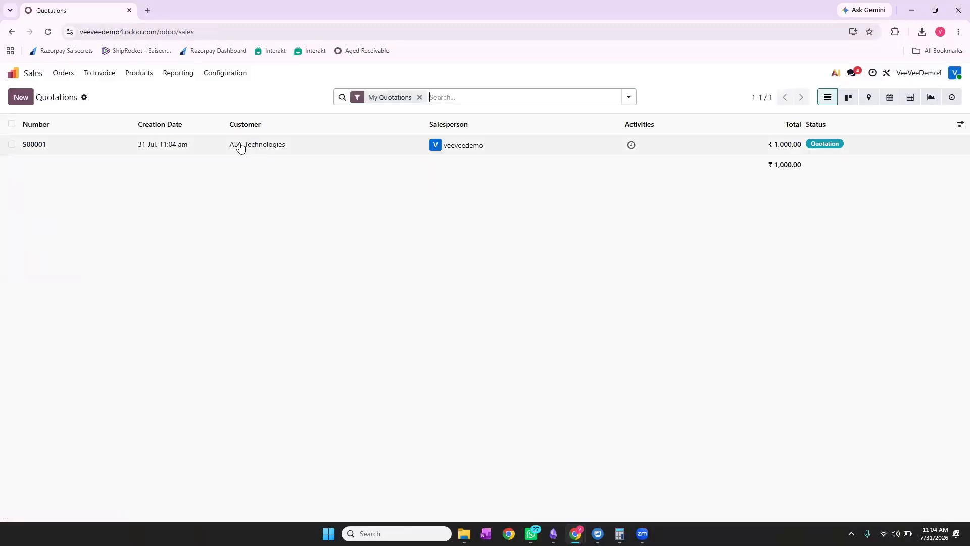
{"action": "left_click", "coordinate": [240, 147]}
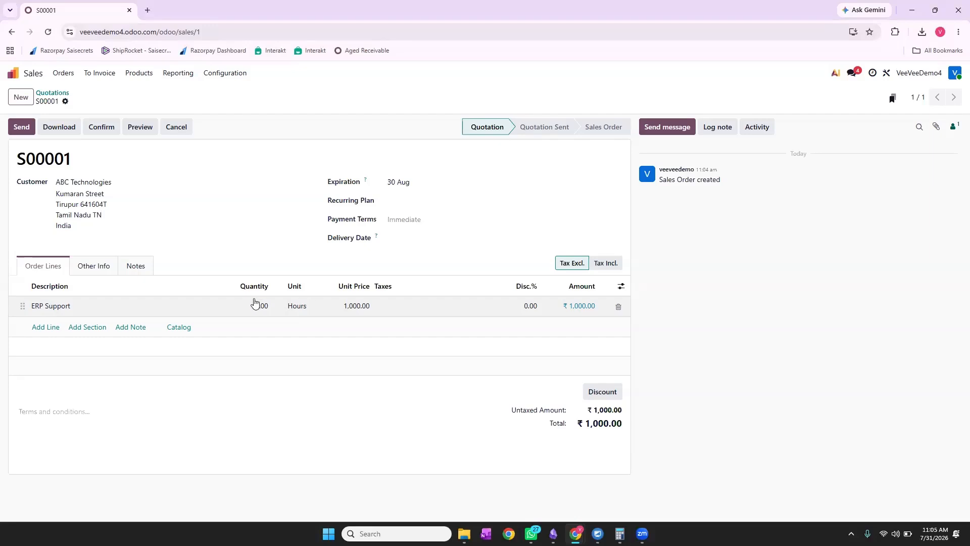
Open the Recurring Plan dropdown on quotation S00001.
{"action": "left_click", "coordinate": [408, 199]}
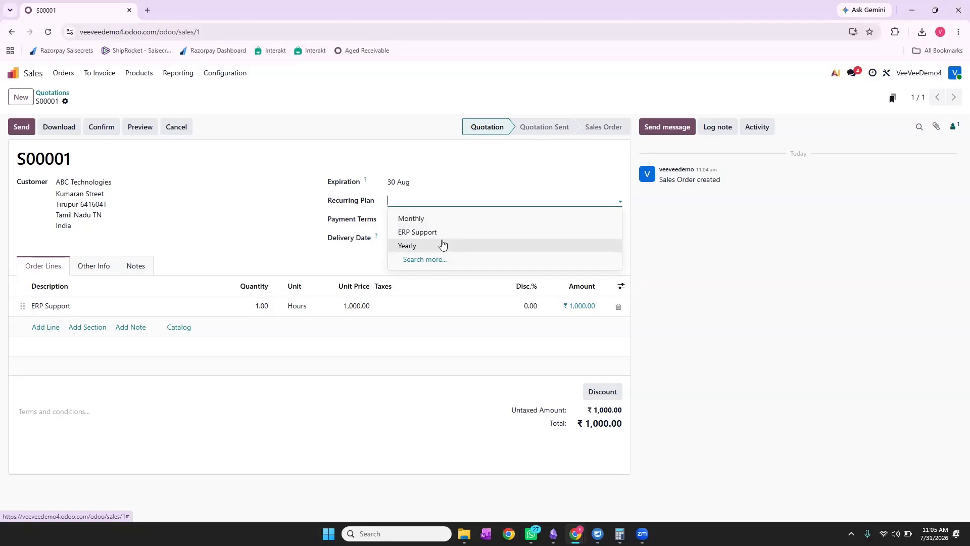
Set S00001's recurring plan to Monthly, leave the end date empty, and save.
{"action": "left_click", "coordinate": [440, 218]}
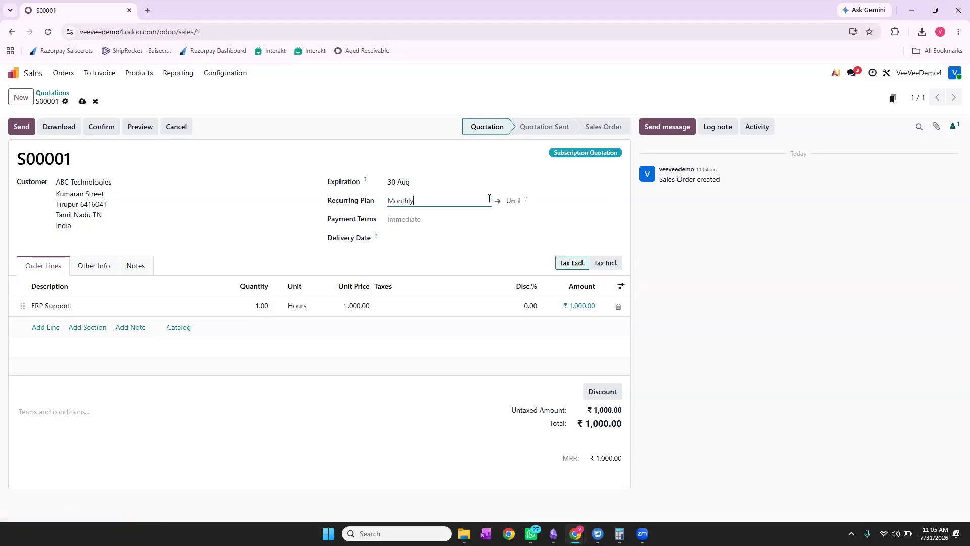
{"action": "left_click", "coordinate": [544, 201]}
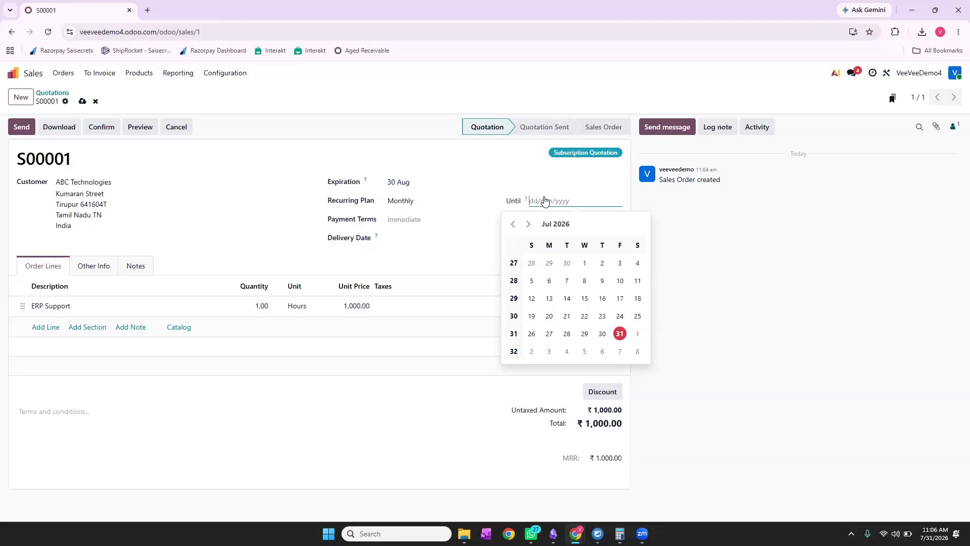
{"action": "left_click", "coordinate": [530, 224]}
{"action": "left_click", "coordinate": [530, 226]}
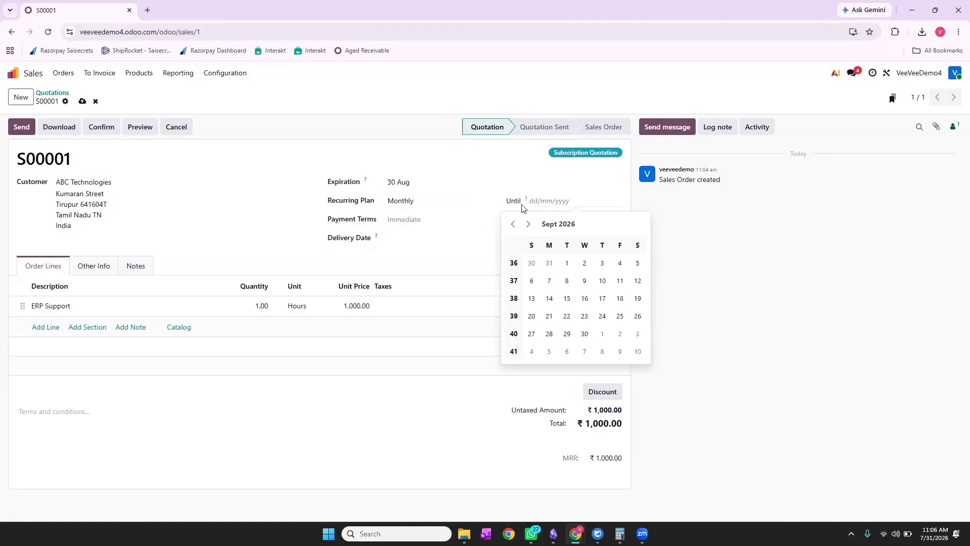
{"action": "left_click", "coordinate": [495, 194]}
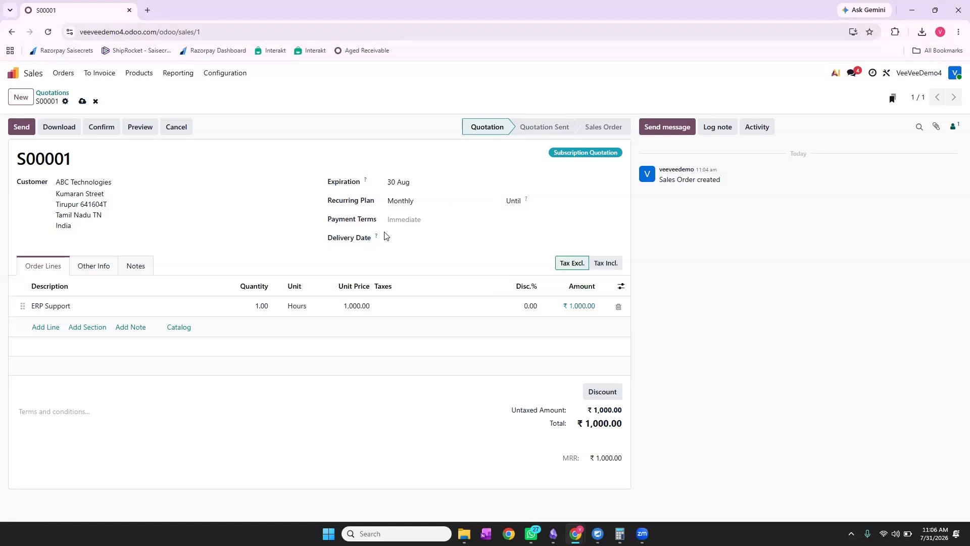
{"action": "left_click", "coordinate": [83, 103]}
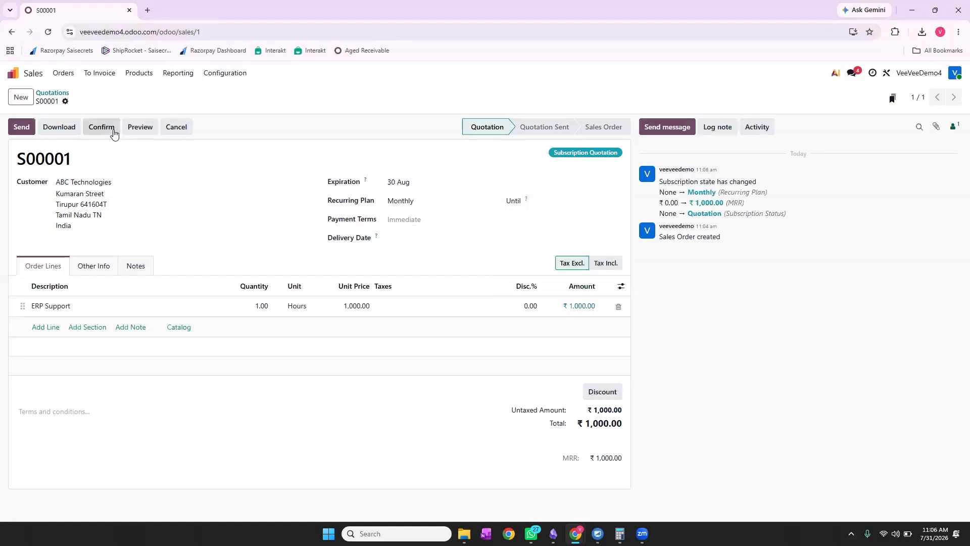
Confirm S00001 as a ₹1,000 Monthly subscription, check it in Subscriptions, then return to Sales.
{"action": "left_click", "coordinate": [114, 132]}
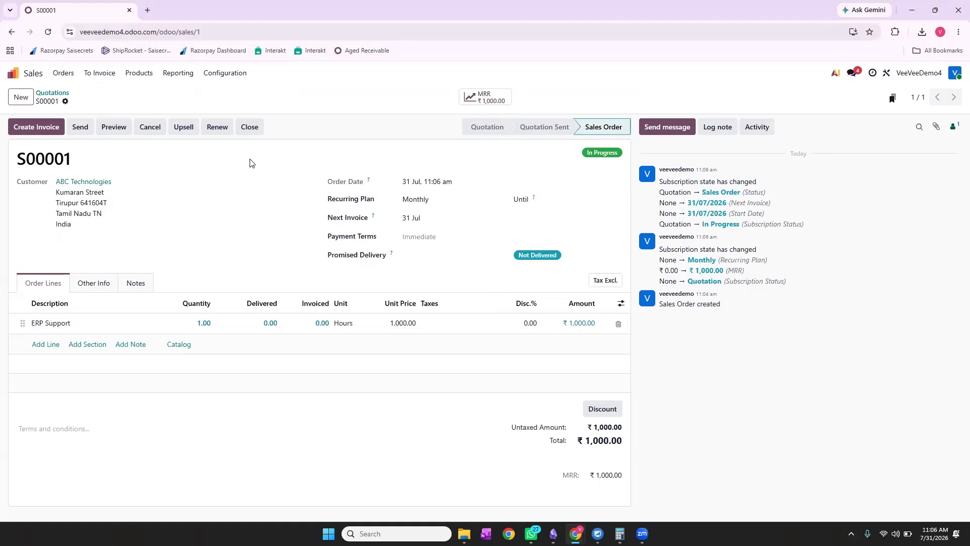
{"action": "left_click", "coordinate": [14, 76]}
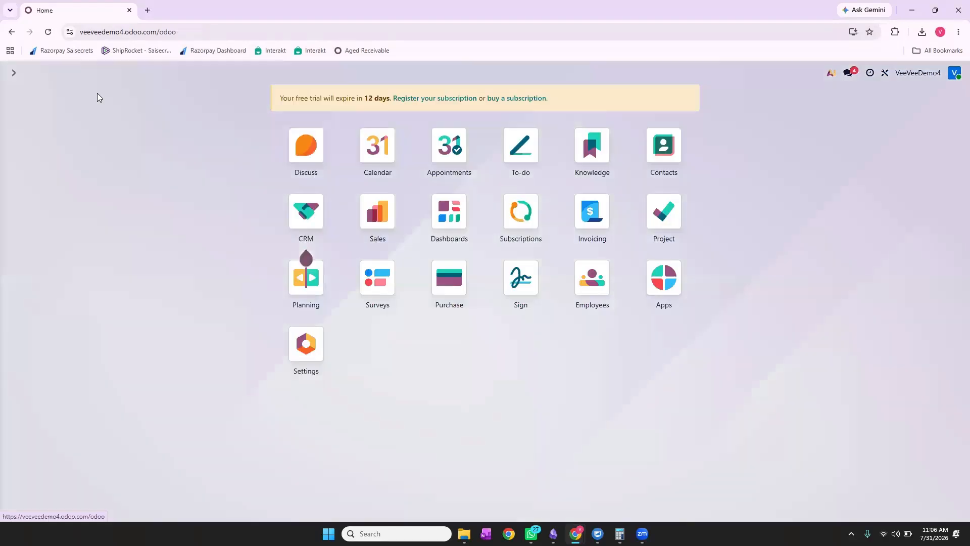
{"action": "left_click", "coordinate": [534, 231]}
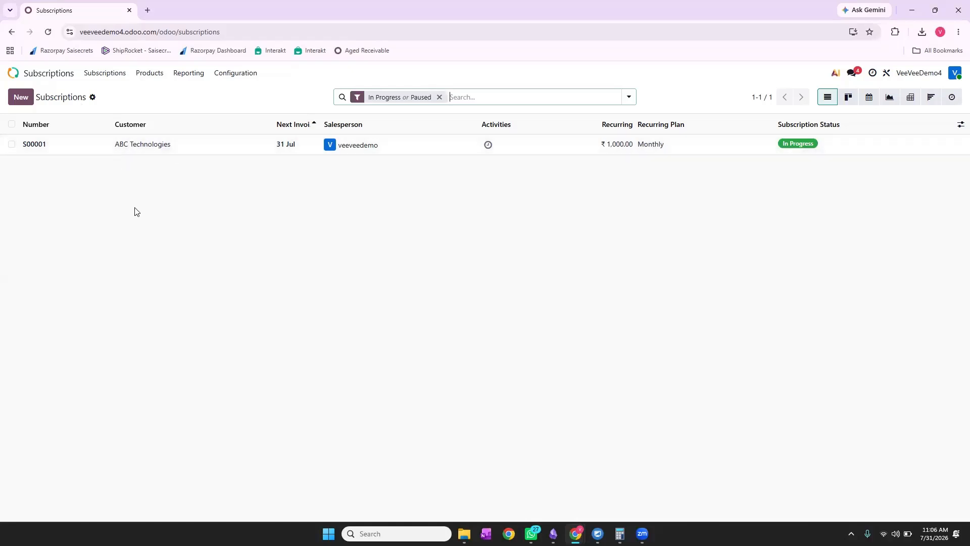
{"action": "left_click", "coordinate": [45, 74]}
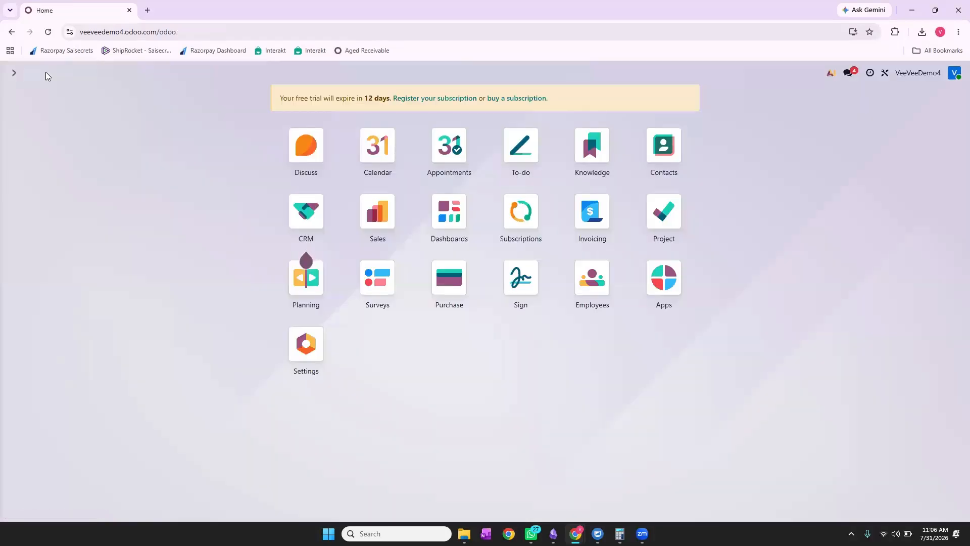
{"action": "left_click", "coordinate": [374, 212]}
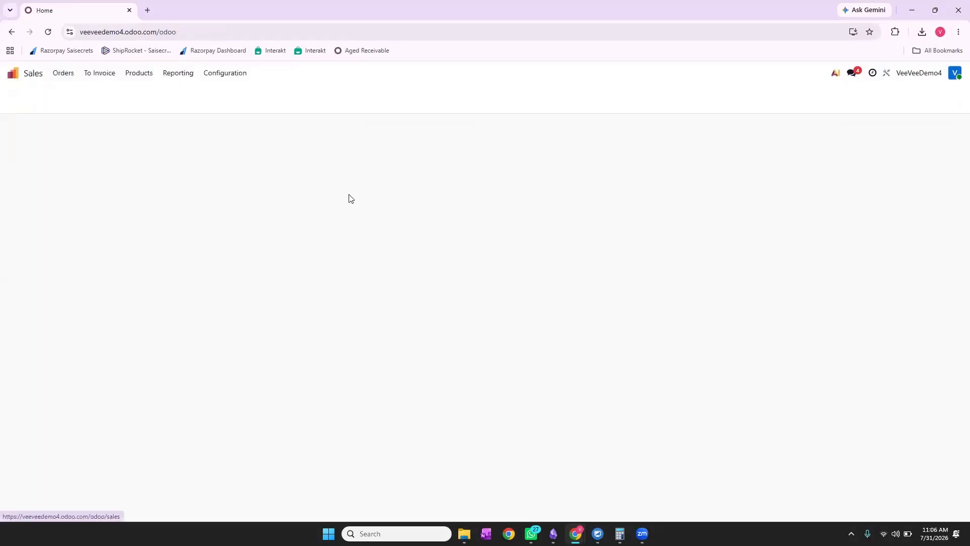
Start a new product named 'Service Charge' from the Products list.
{"action": "left_click", "coordinate": [141, 76]}
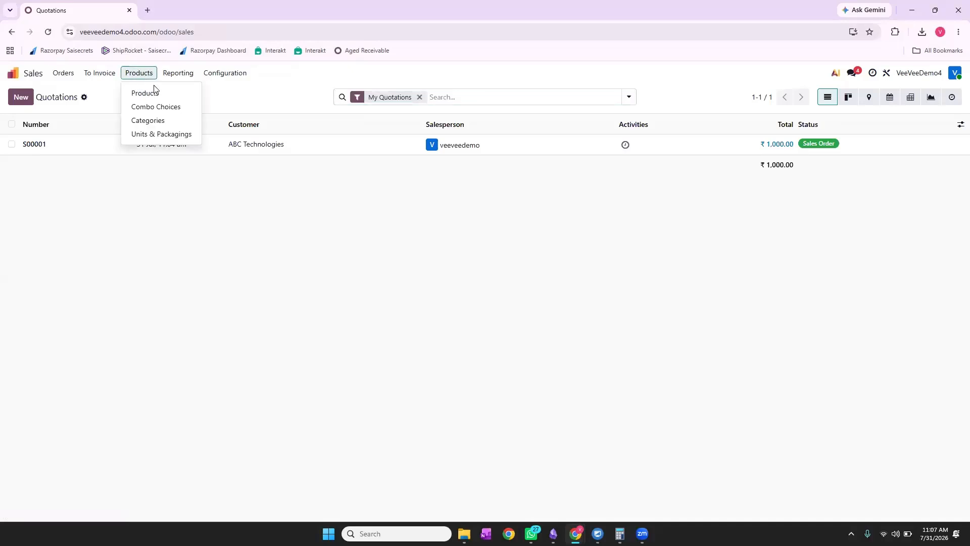
{"action": "left_click", "coordinate": [155, 93]}
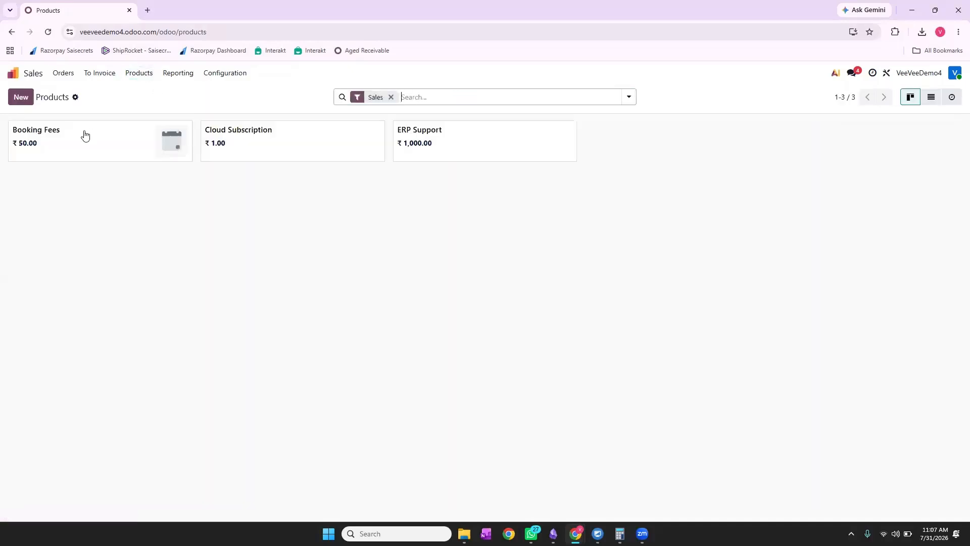
{"action": "left_click", "coordinate": [21, 97]}
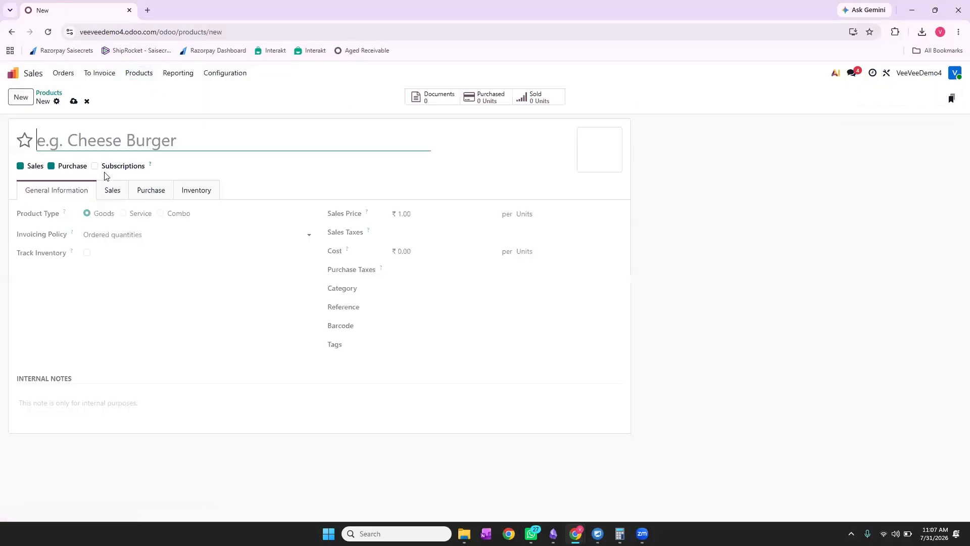
{"action": "type", "text": "Srre"}
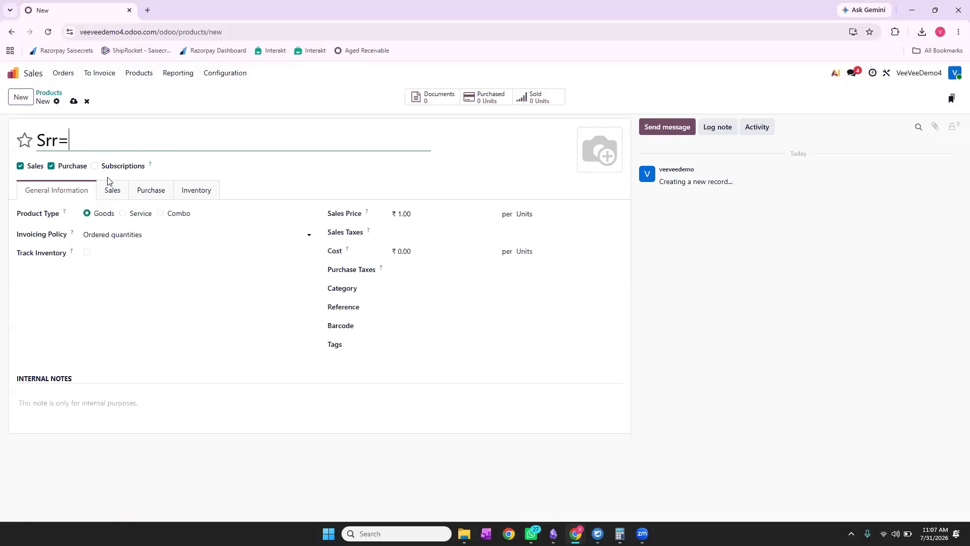
{"action": "key", "text": "BackSpace"}
{"action": "key", "text": "BackSpace"}
{"action": "key", "text": "BackSpace"}
{"action": "type", "text": "ervice Chan"}
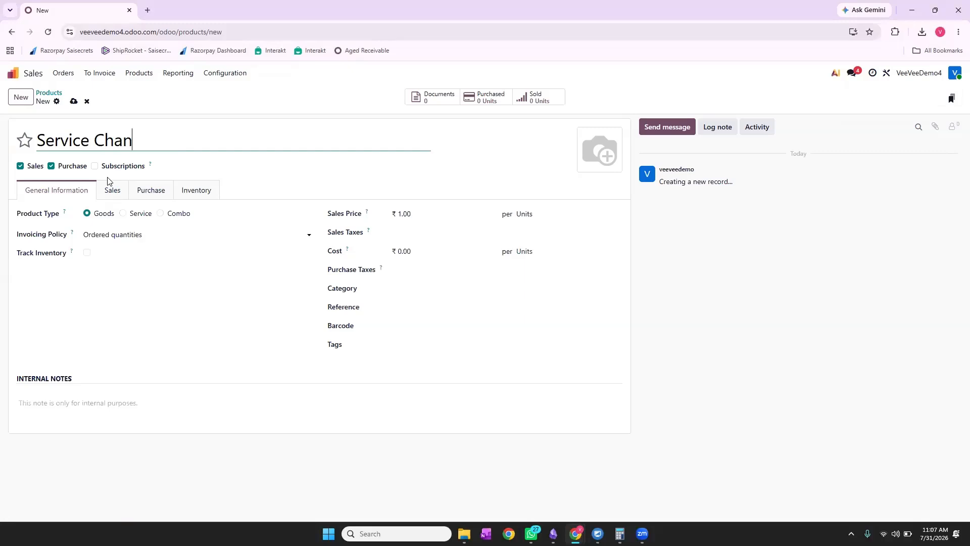
{"action": "key", "text": "BackSpace"}
{"action": "type", "text": "rge"}
Make Service Charge a service priced at ₹2,000, save it, and reopen the Sales quotations list.
{"action": "left_click", "coordinate": [125, 220]}
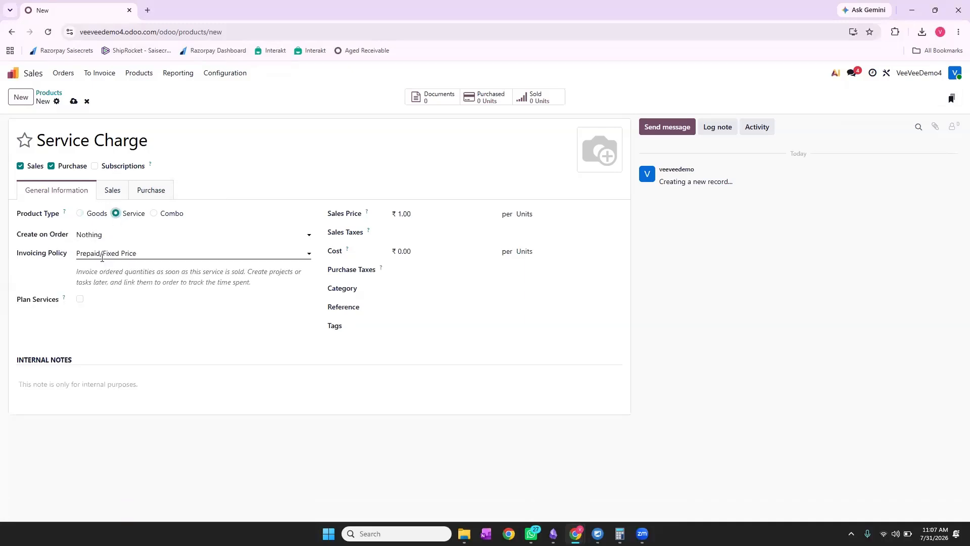
{"action": "left_click", "coordinate": [412, 214]}
{"action": "type", "text": "2,000"}
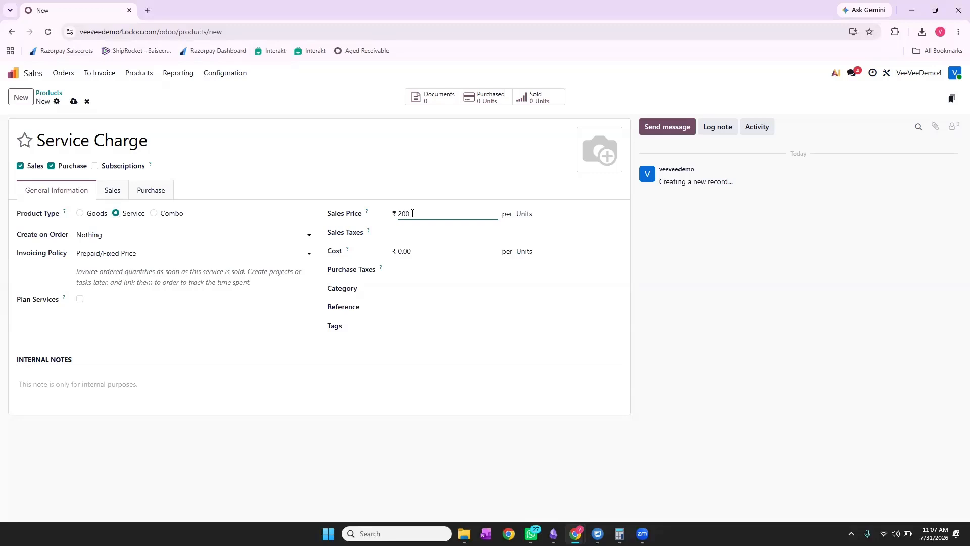
{"action": "left_click", "coordinate": [354, 321]}
{"action": "left_click", "coordinate": [73, 101]}
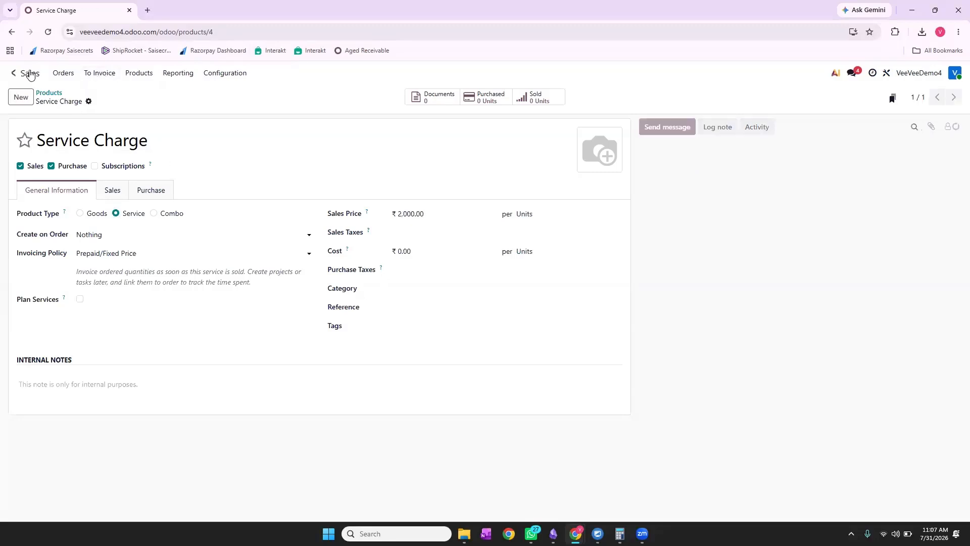
{"action": "left_click", "coordinate": [25, 73]}
{"action": "left_click", "coordinate": [375, 238]}
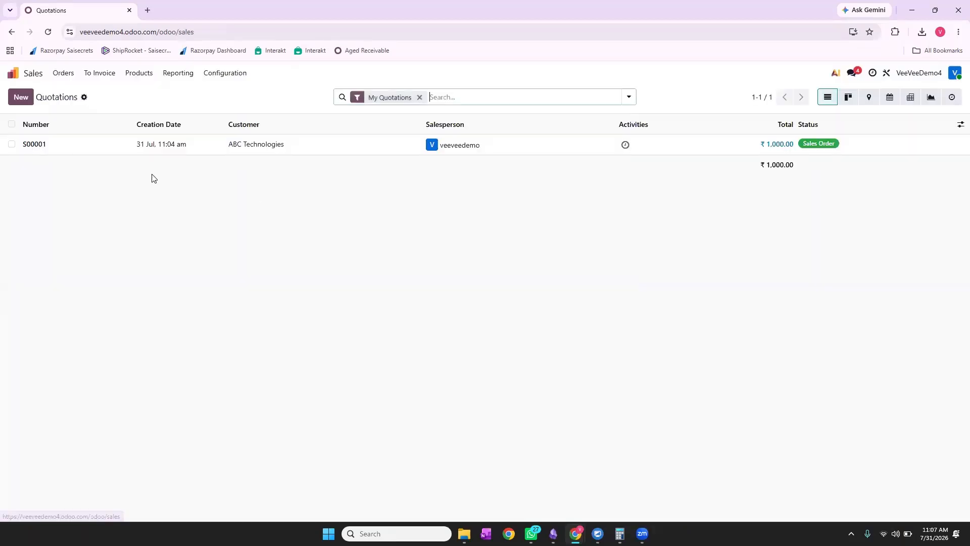
Create and confirm order S00002 for ABC Technologies with one ₹2,000 Service Charge line.
{"action": "left_click", "coordinate": [22, 99]}
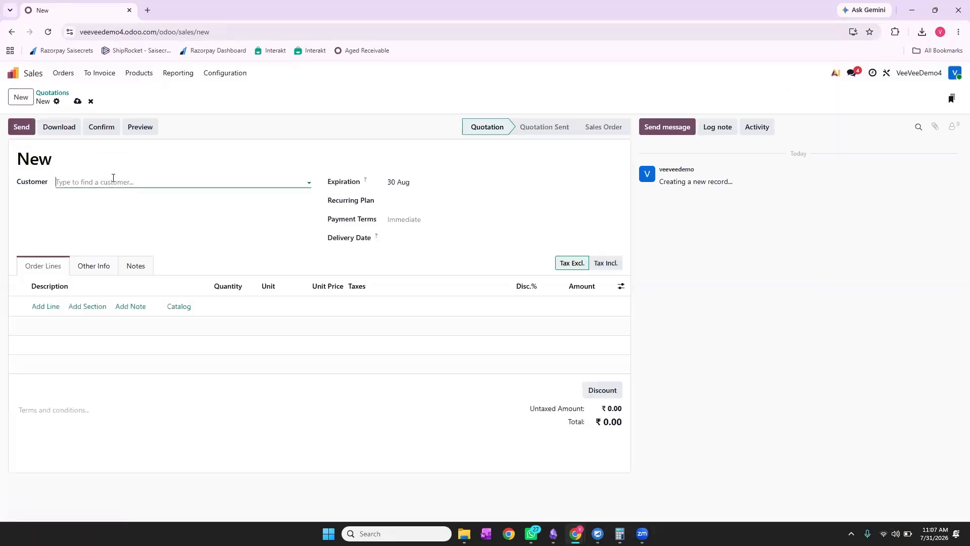
{"action": "left_click", "coordinate": [113, 181]}
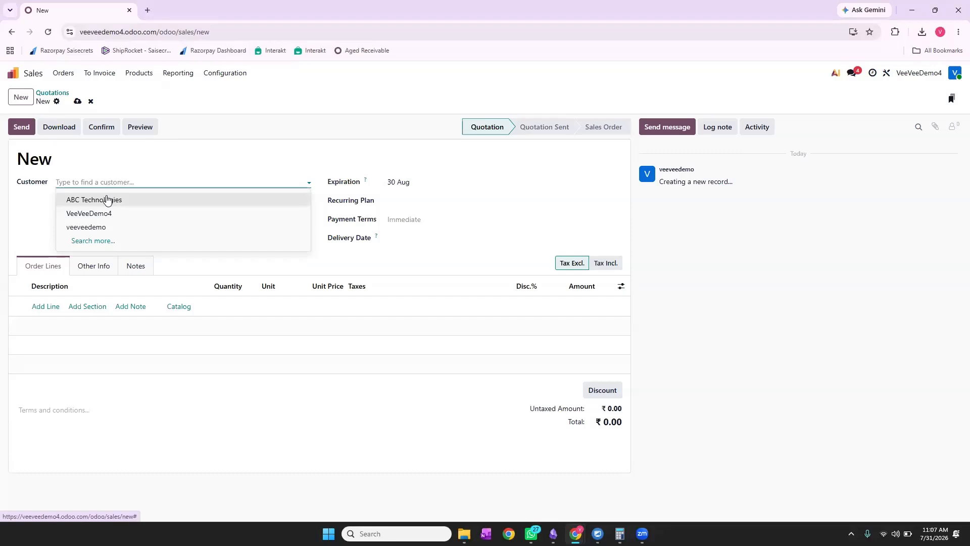
{"action": "left_click", "coordinate": [103, 199]}
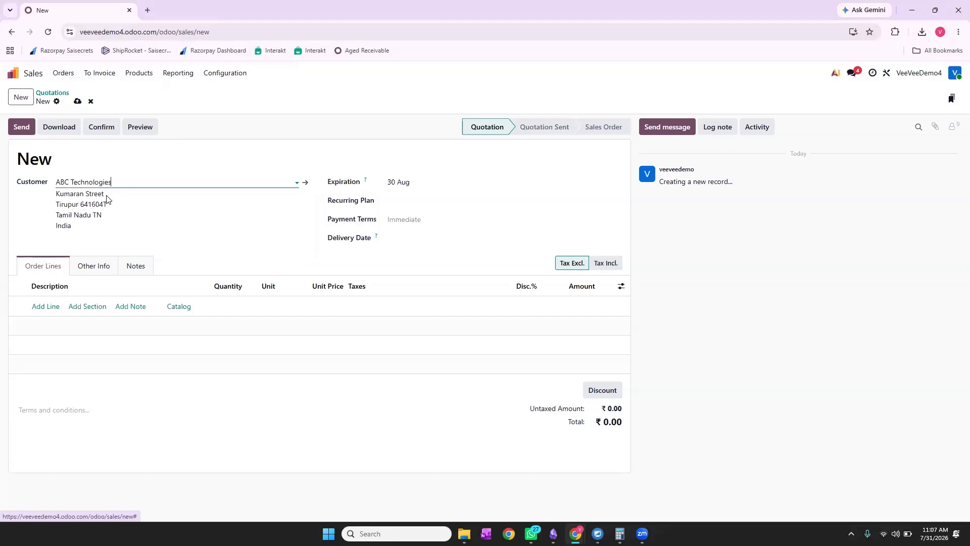
{"action": "left_click", "coordinate": [49, 310]}
{"action": "type", "text": "ser"}
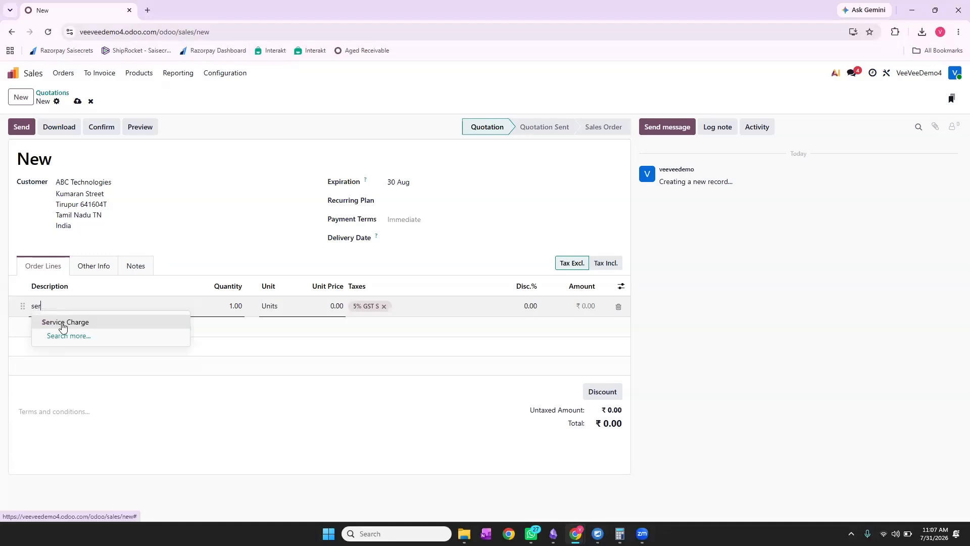
{"action": "left_click", "coordinate": [62, 324]}
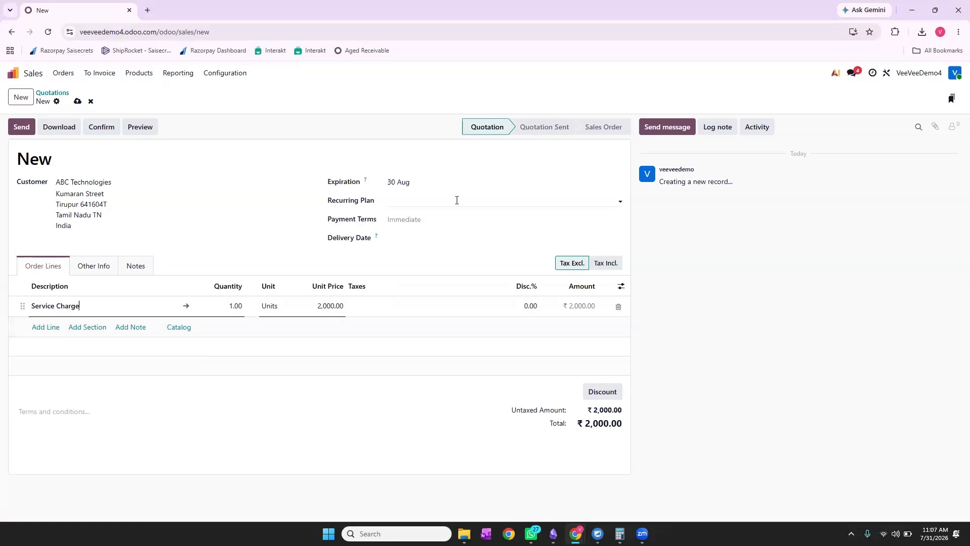
{"action": "left_click", "coordinate": [99, 128]}
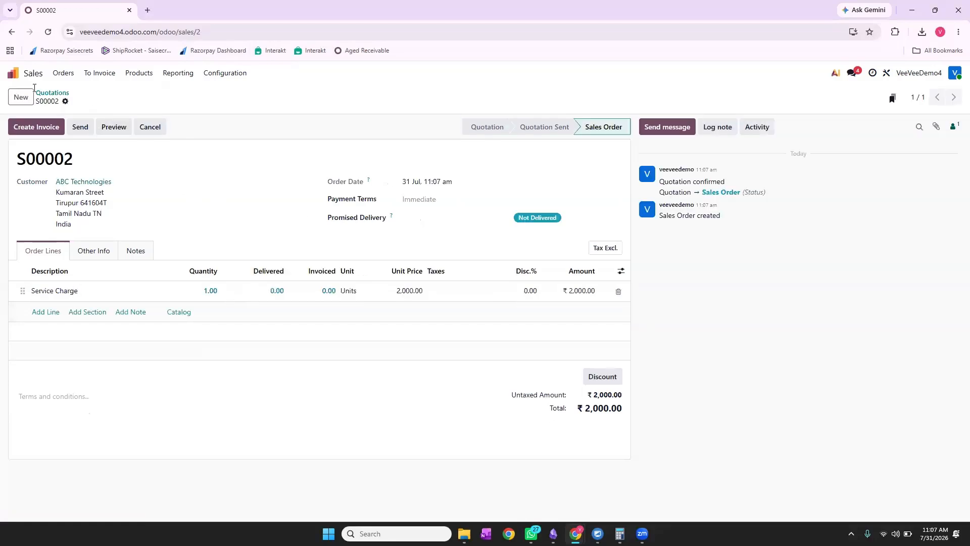
{"action": "left_click", "coordinate": [14, 73]}
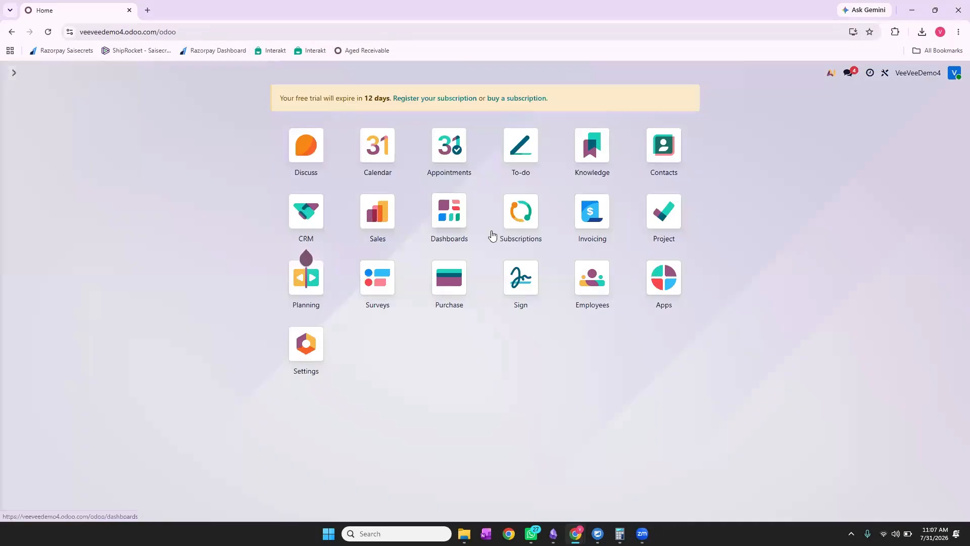
{"action": "left_click", "coordinate": [520, 237]}
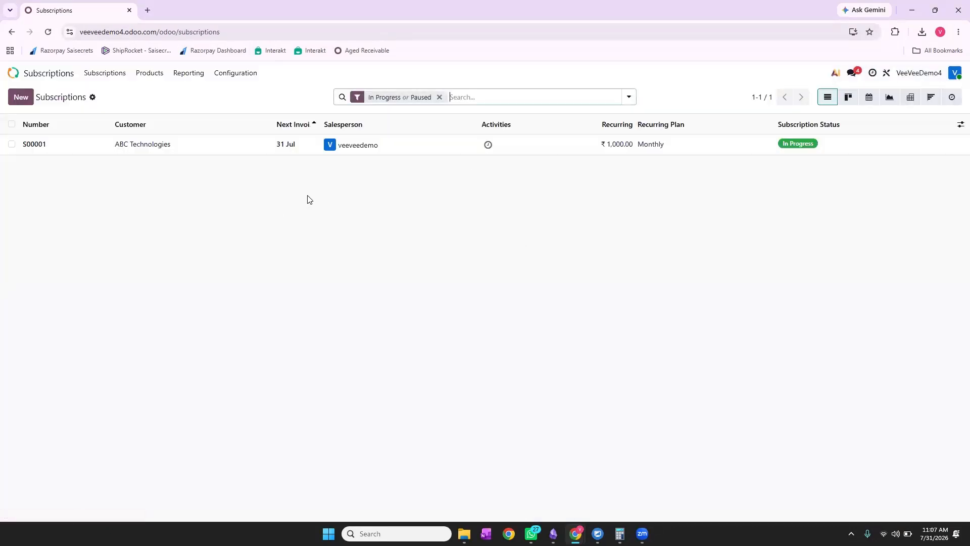
{"action": "left_click", "coordinate": [242, 148]}
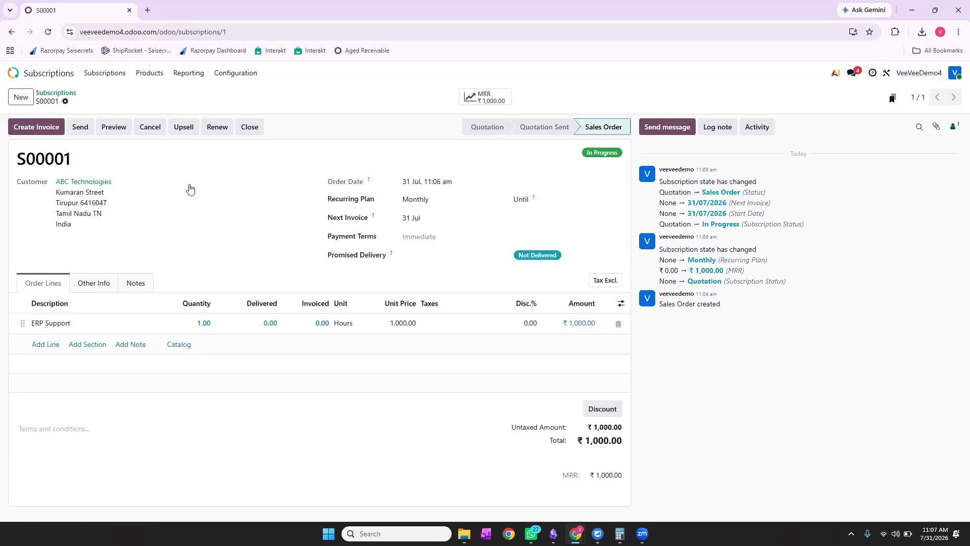
{"action": "left_click", "coordinate": [39, 77]}
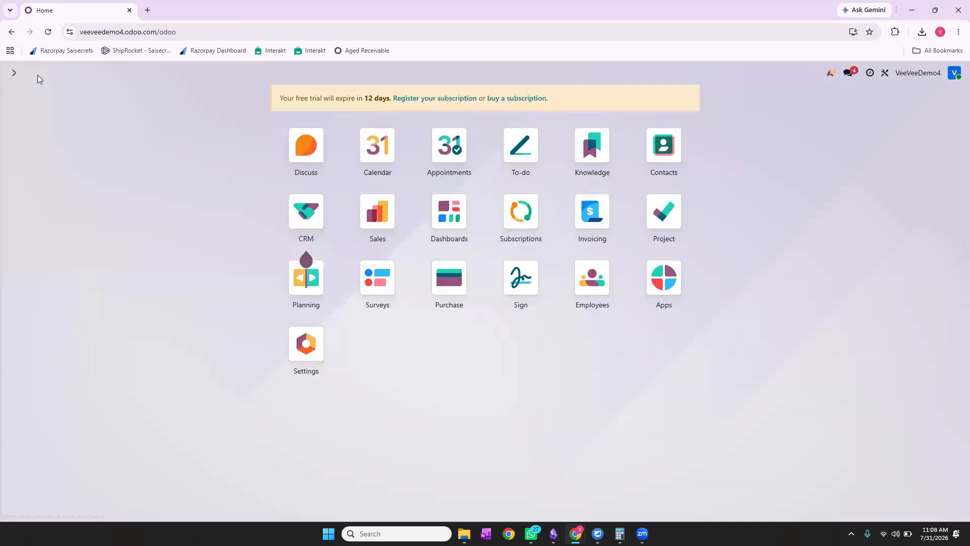
{"action": "left_click", "coordinate": [378, 231]}
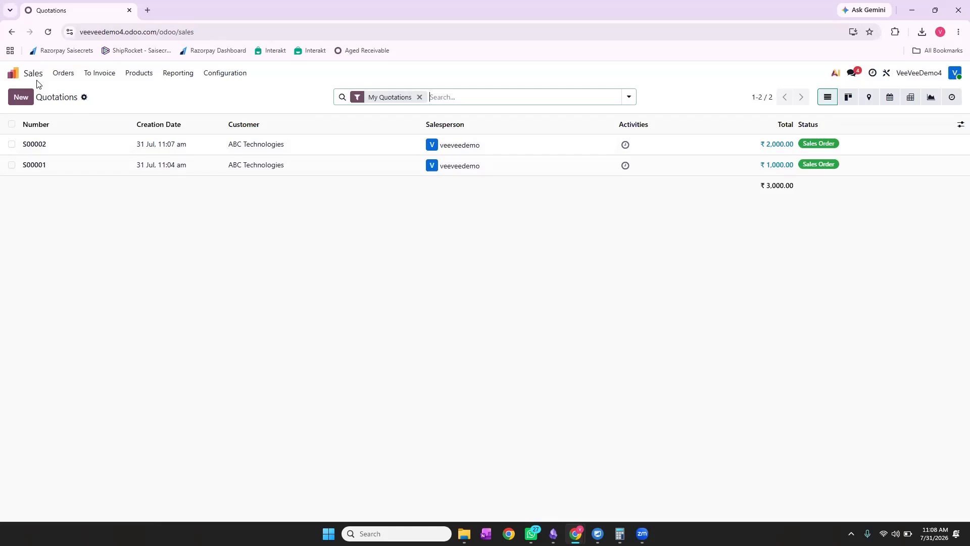
{"action": "left_click", "coordinate": [13, 73]}
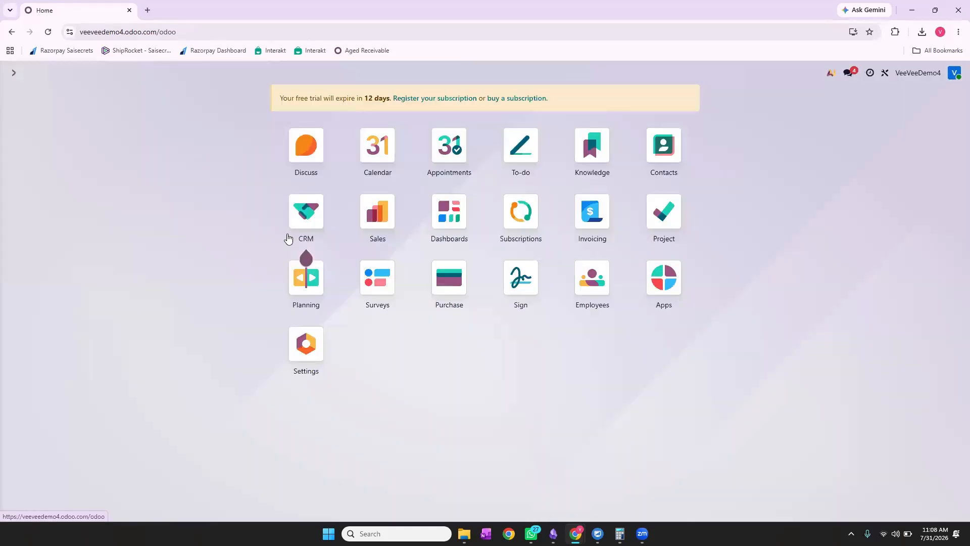
Create and post invoice INV/26-27/0001 for ₹1,000 from subscription S00001.
{"action": "left_click", "coordinate": [530, 211]}
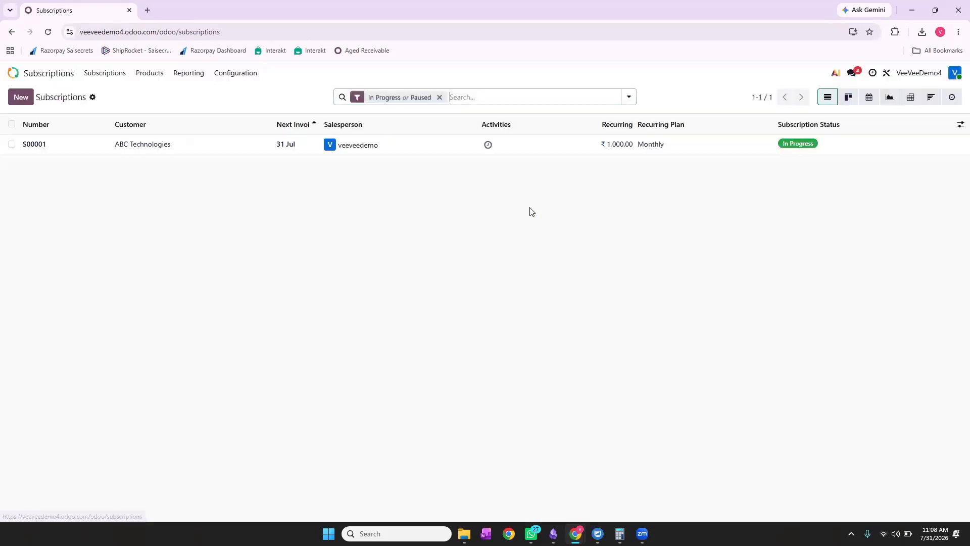
{"action": "left_click", "coordinate": [243, 145]}
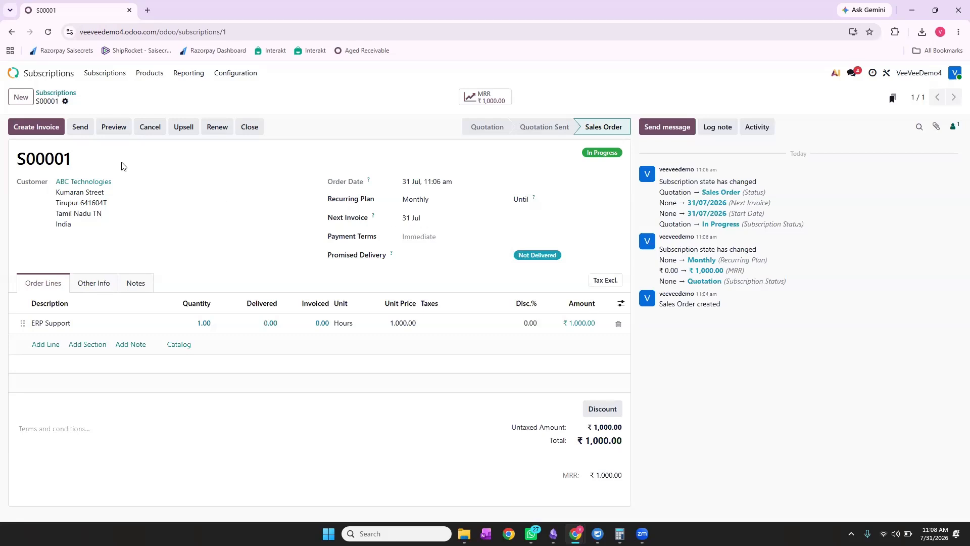
{"action": "left_click", "coordinate": [46, 131]}
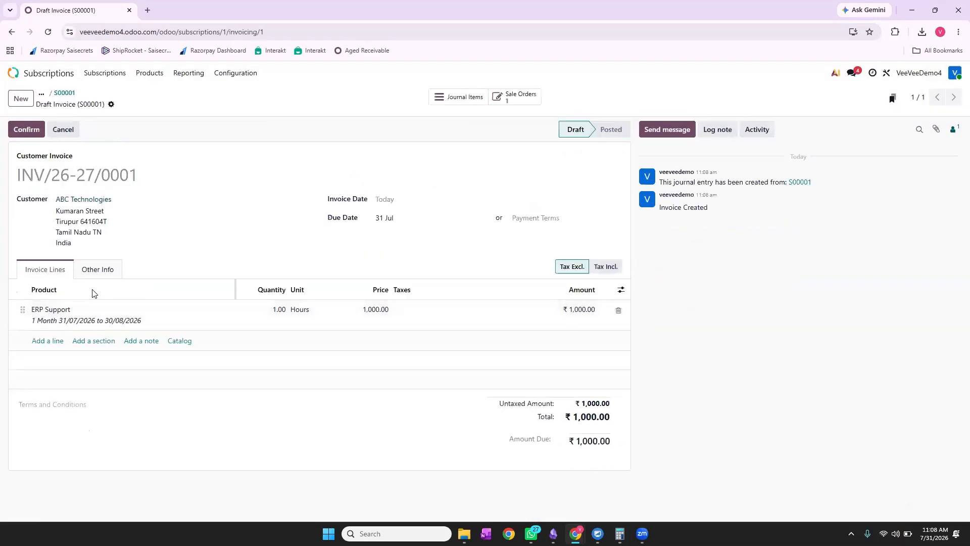
{"action": "left_click", "coordinate": [22, 130]}
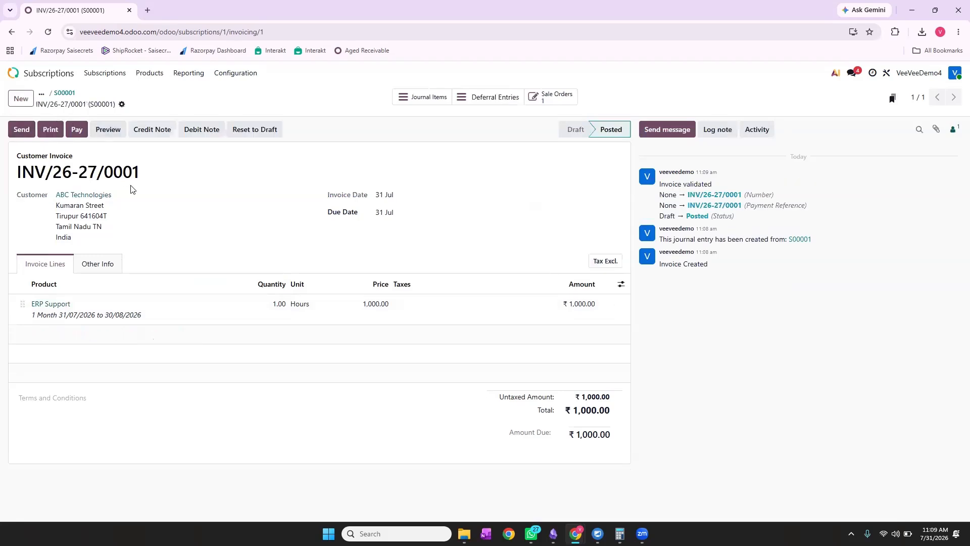
{"action": "left_click", "coordinate": [39, 78]}
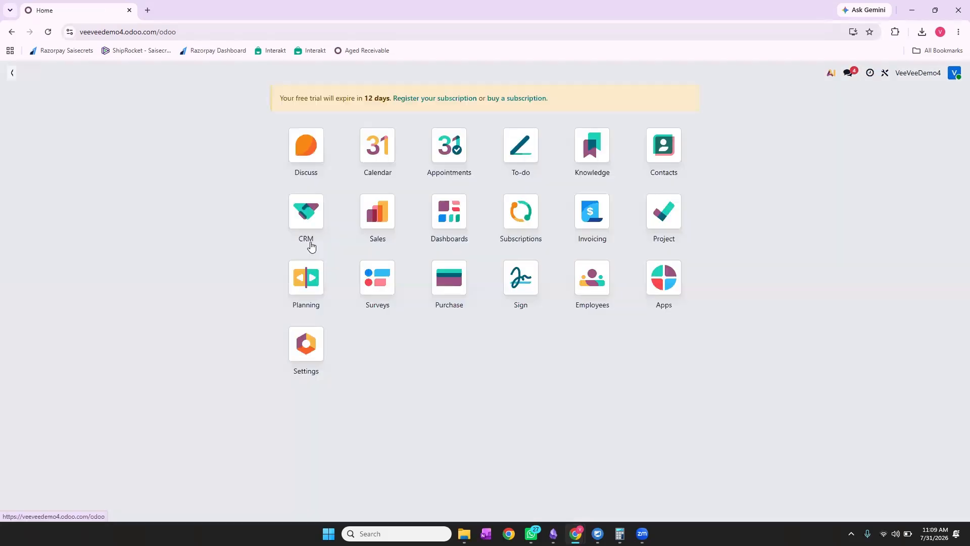
Review S00001, then return to the subscriptions list showing its next invoice due 31 Aug.
{"action": "left_click", "coordinate": [524, 217]}
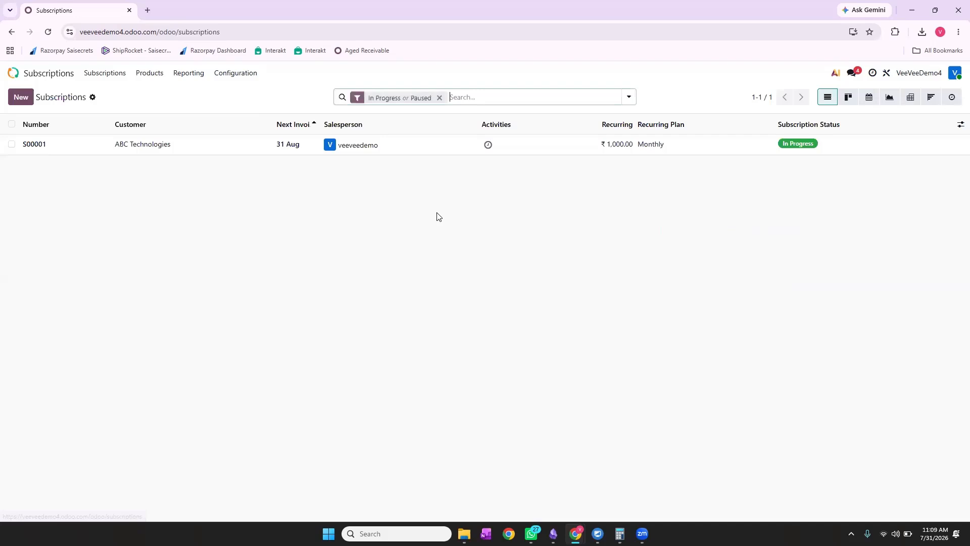
{"action": "left_click", "coordinate": [400, 153]}
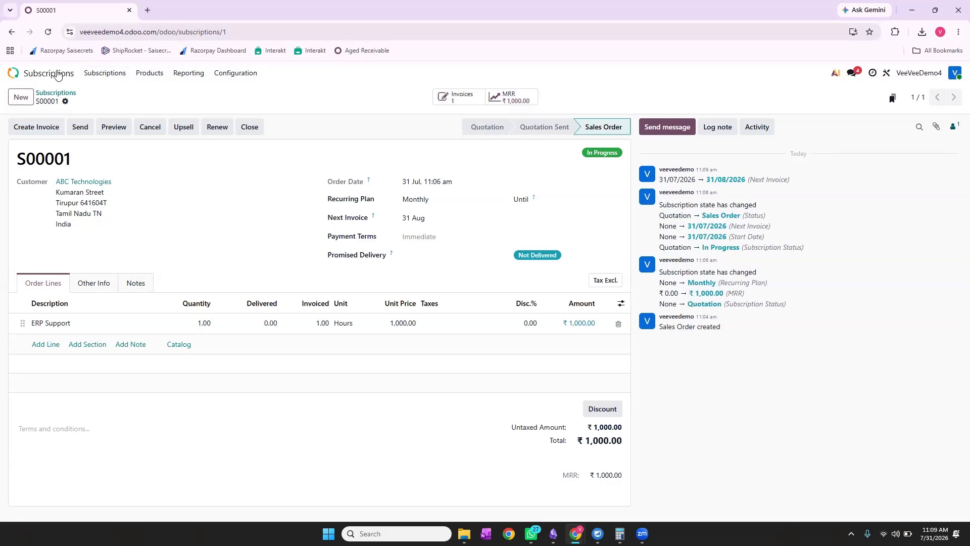
{"action": "left_click", "coordinate": [63, 95]}
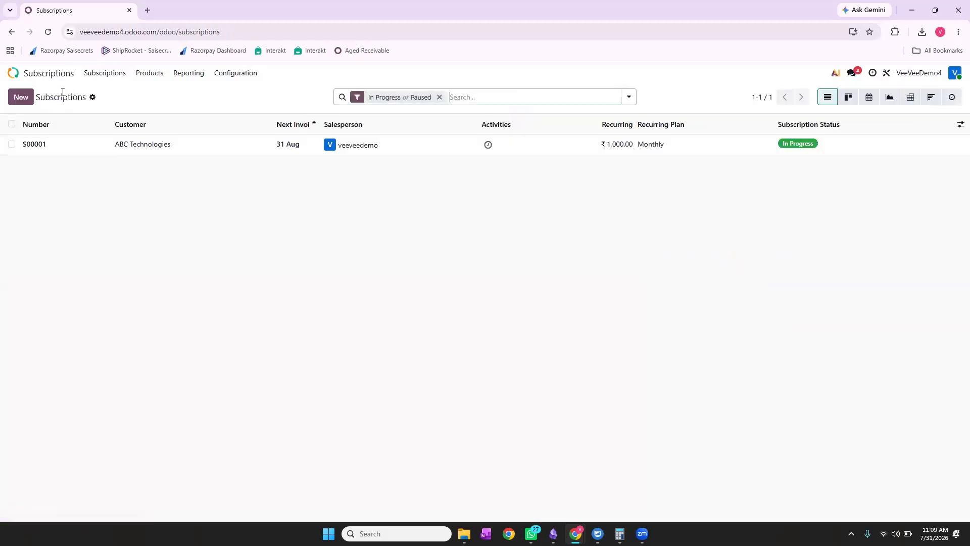